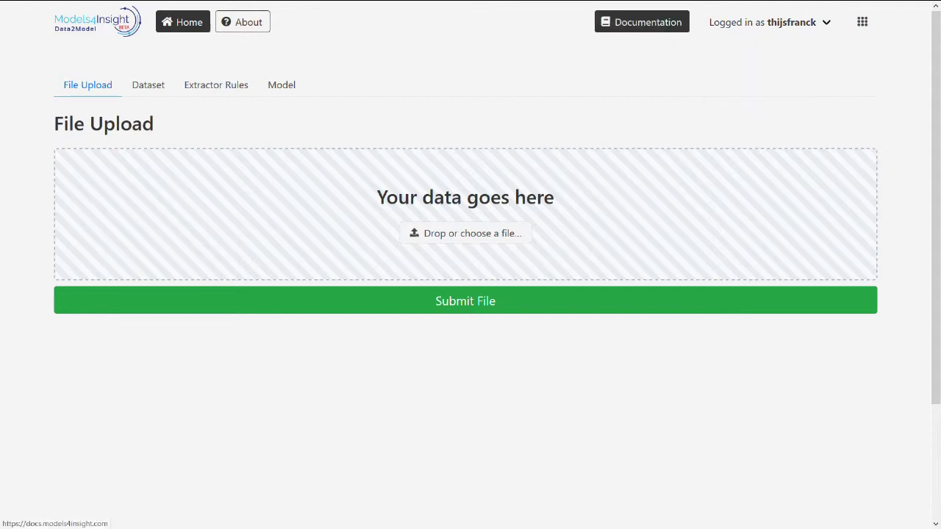
Look through the Dataset, Extractor Rules and Model sections before any file is uploaded
click(863, 22)
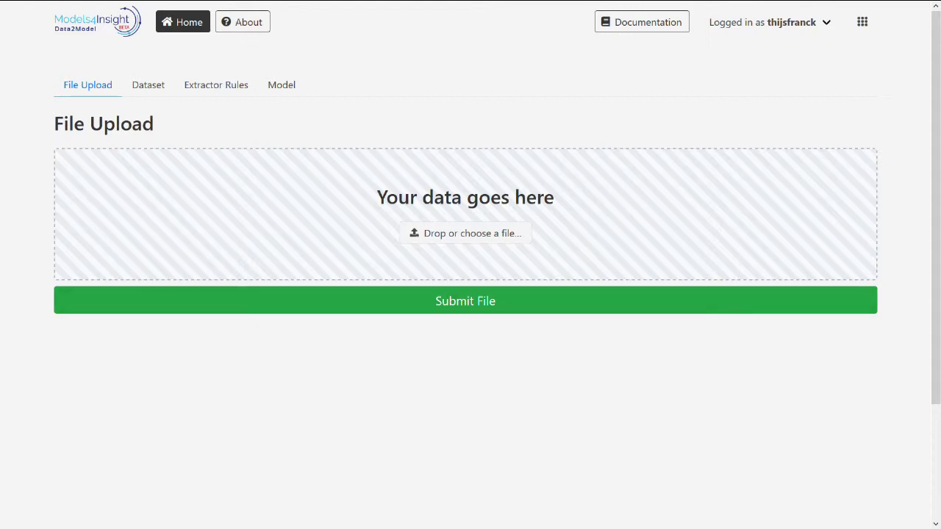
click(161, 86)
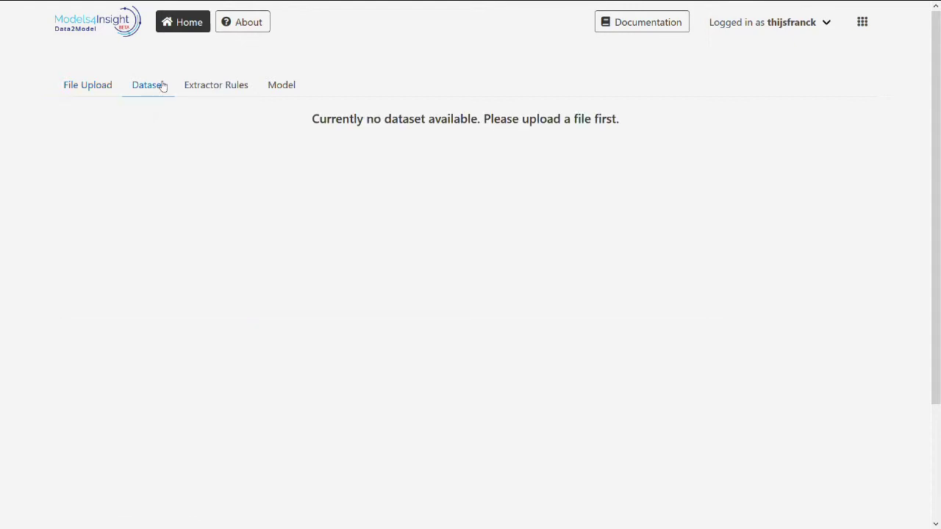
click(217, 85)
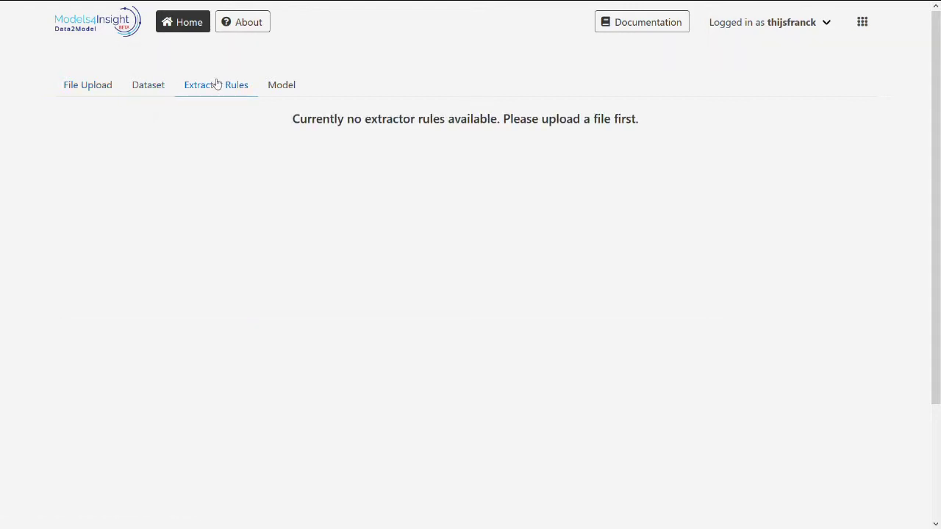
click(275, 86)
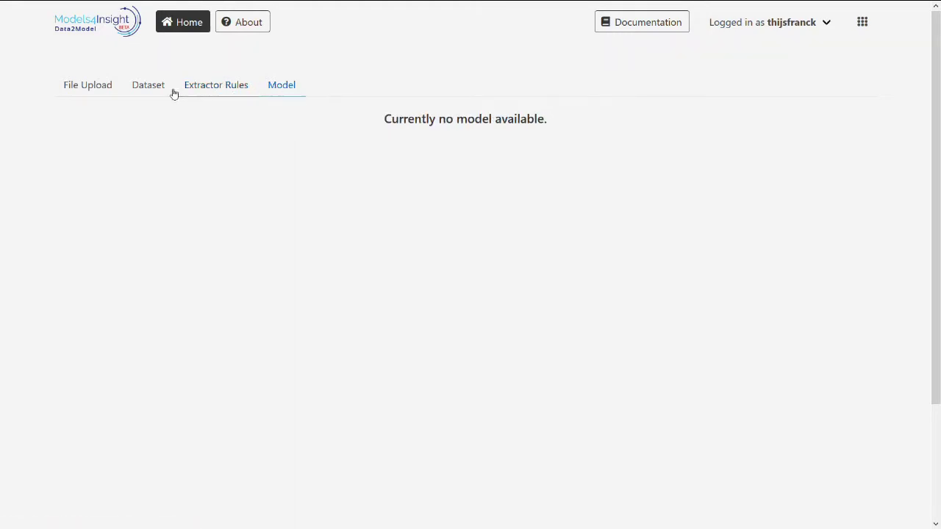
Choose demo_data.xlsx as the data file and submit it
click(106, 89)
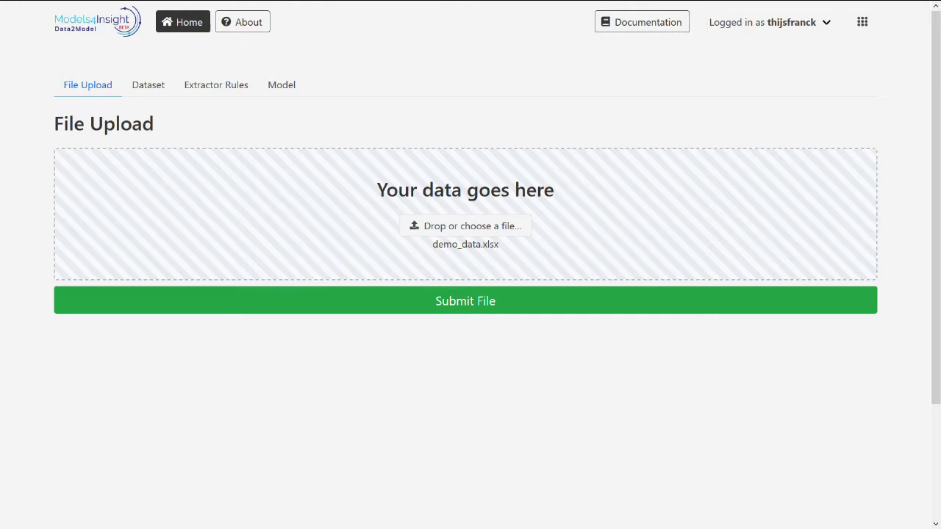
scroll(471, 294, down, 1)
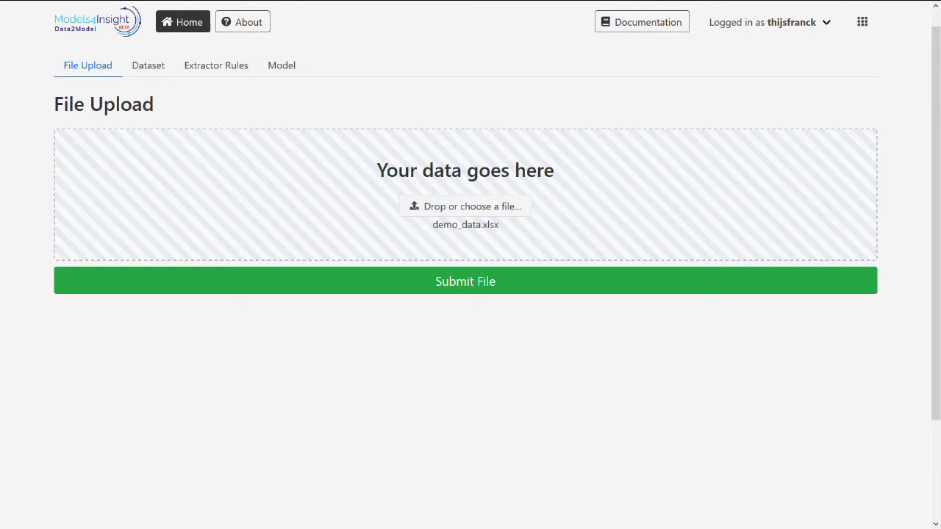
click(731, 291)
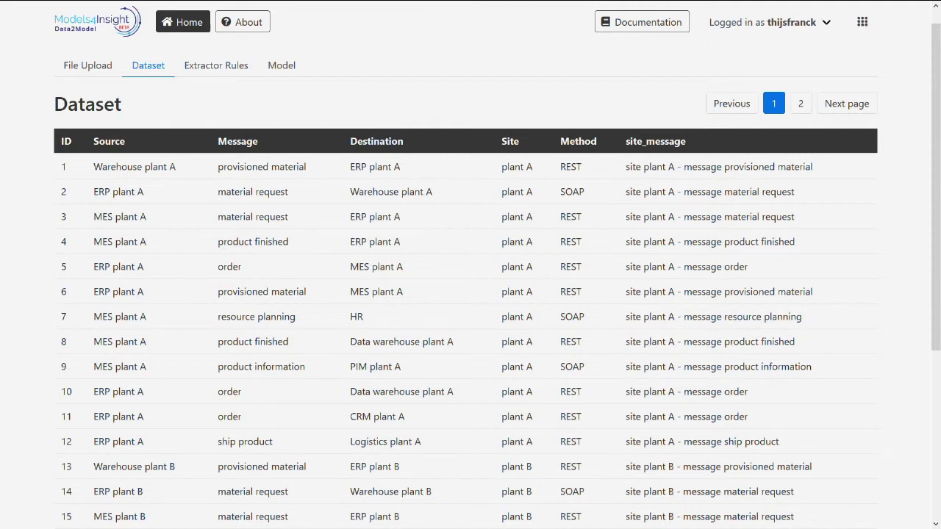
Start a new extractor rule, check the dataset's columns and return to the extractor rules
click(216, 65)
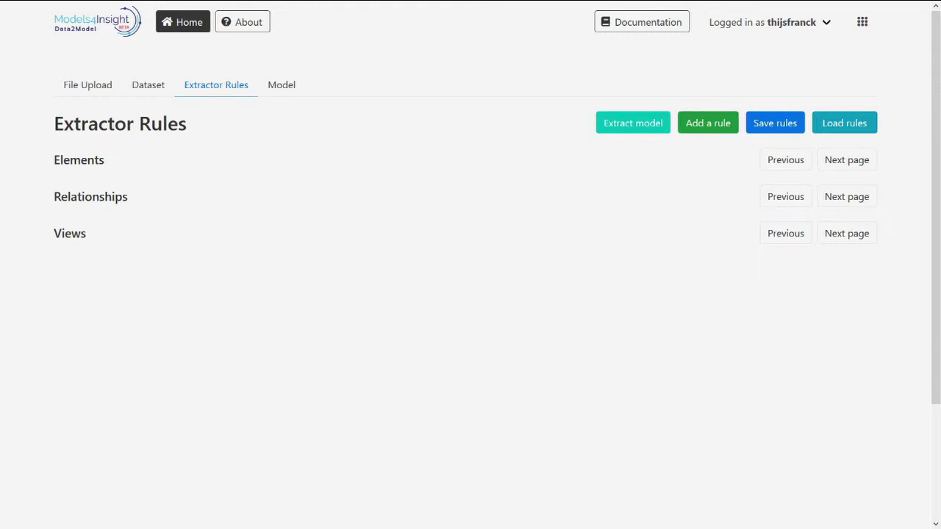
click(711, 120)
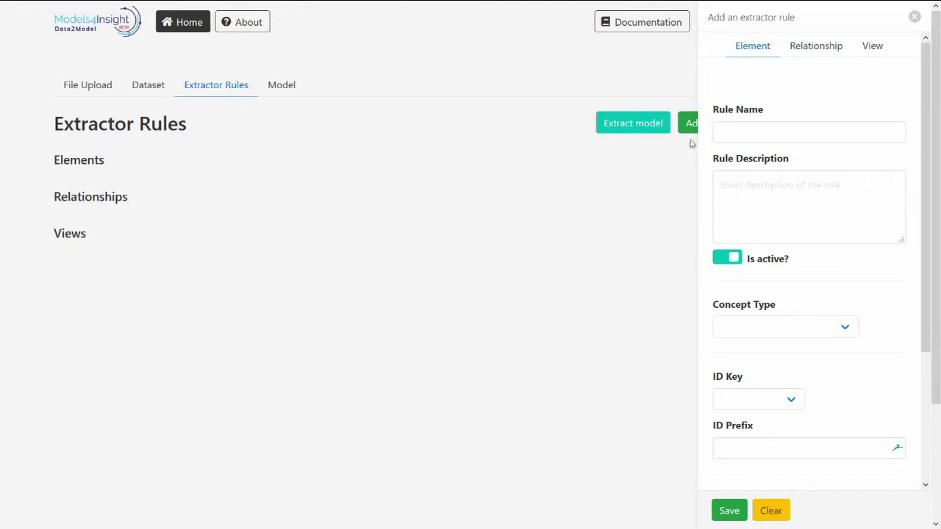
click(147, 87)
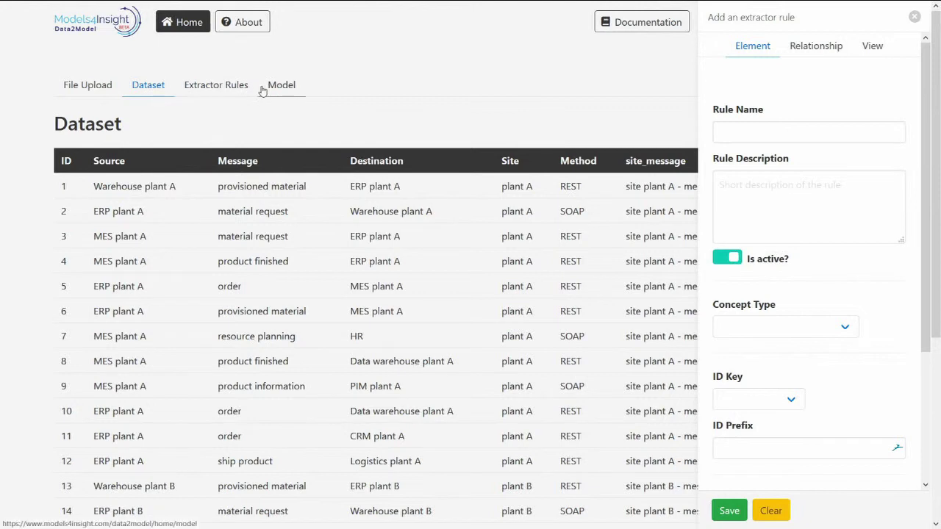
click(198, 93)
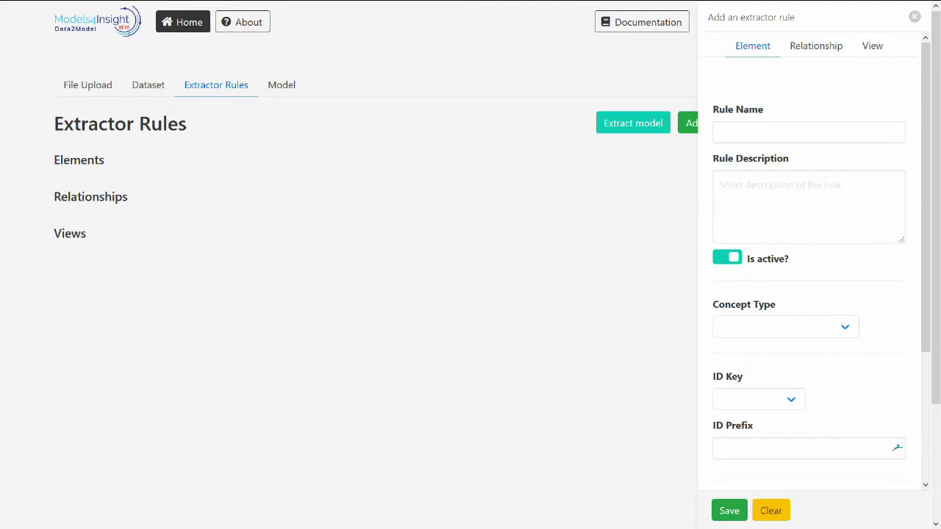
Name the element rule Source, describe it as "The source of the API request" and set its concept type to Application Component
click(752, 140)
text(Source)
key(Tab)
text(The source o)
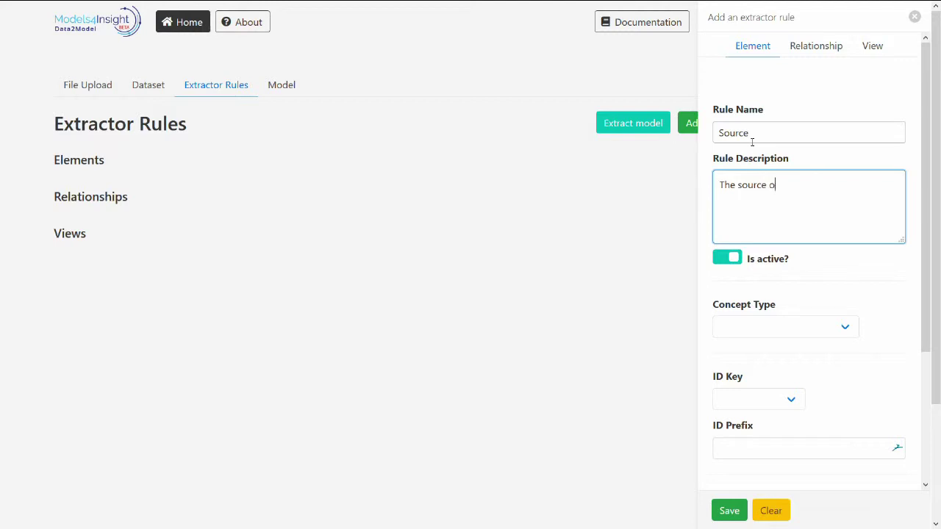
text(f the API request)
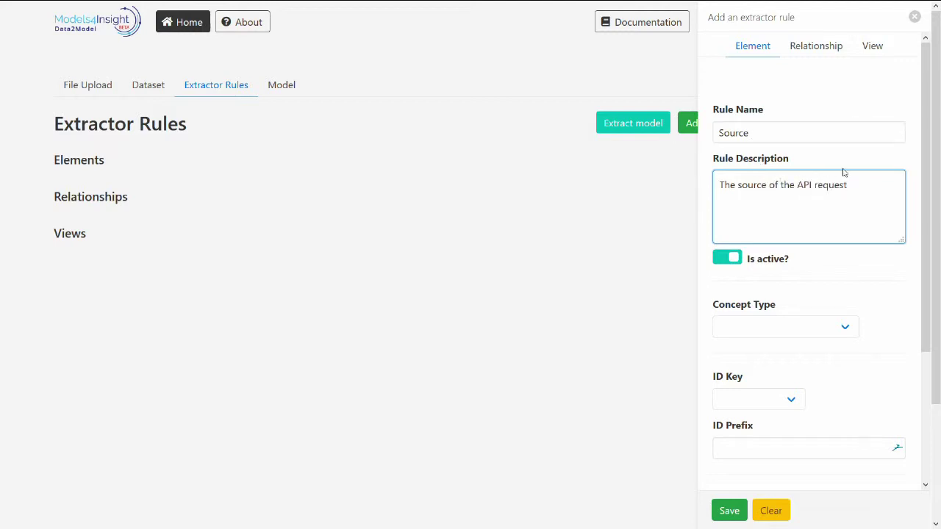
key(Tab)
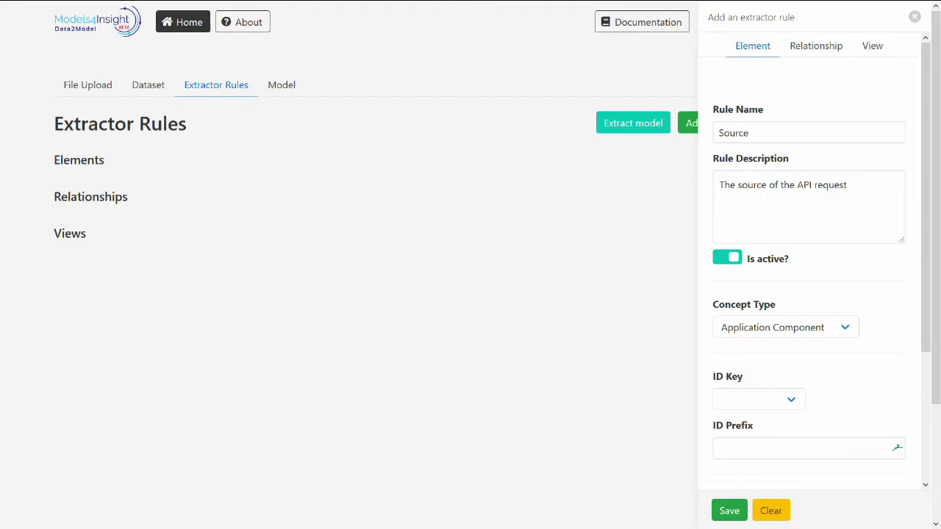
Set the element rule's ID key and name key to Source, and save the rule without attribute mappings
click(713, 401)
click(736, 439)
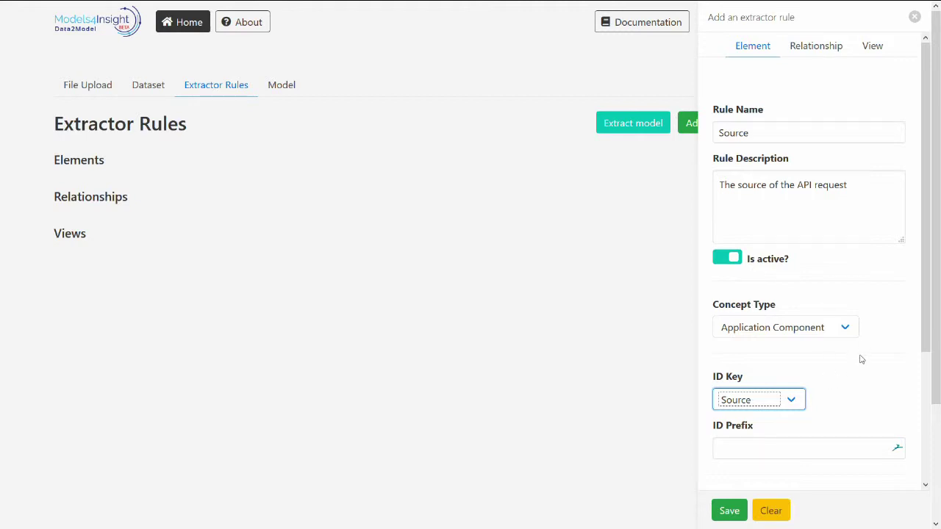
scroll(808, 294, down, 3)
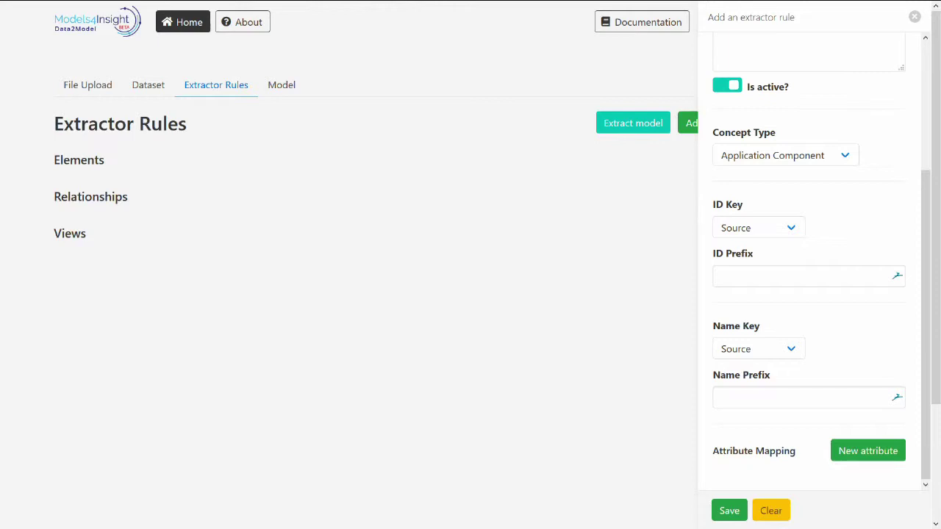
click(868, 450)
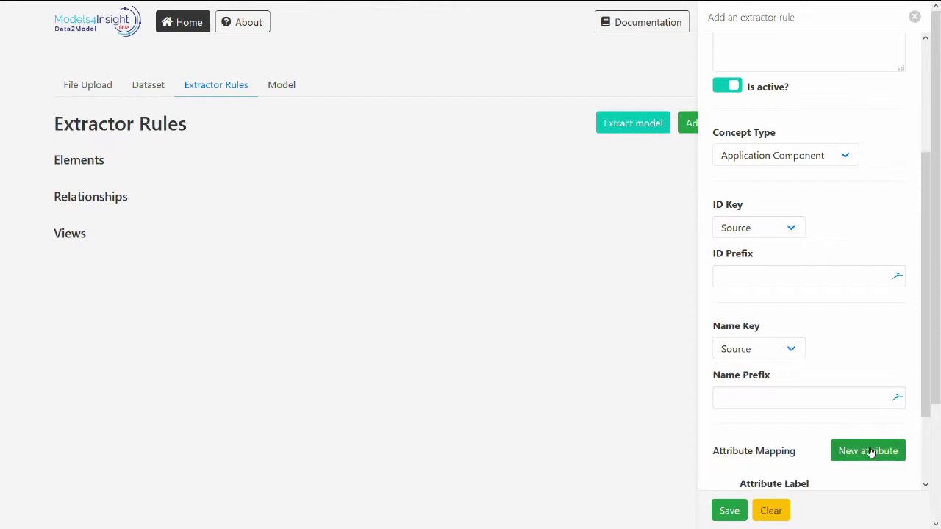
scroll(867, 447, down, 2)
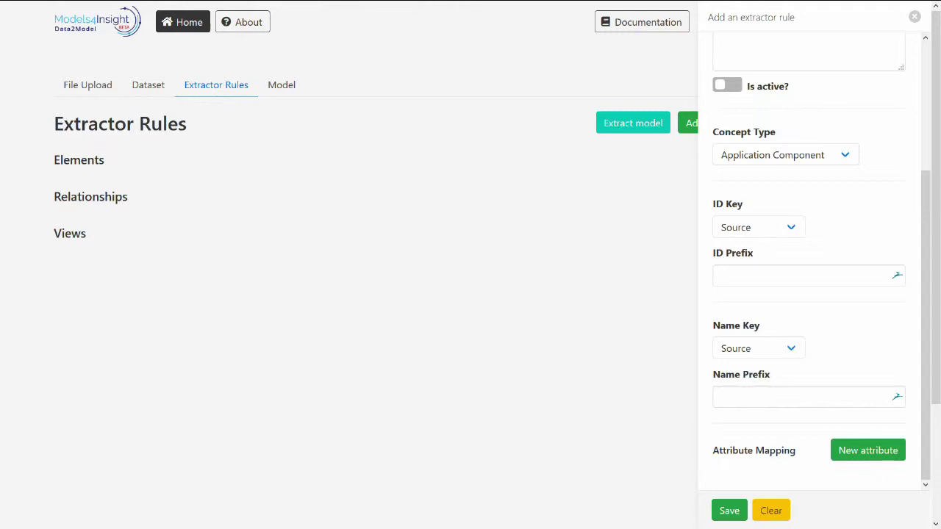
click(730, 513)
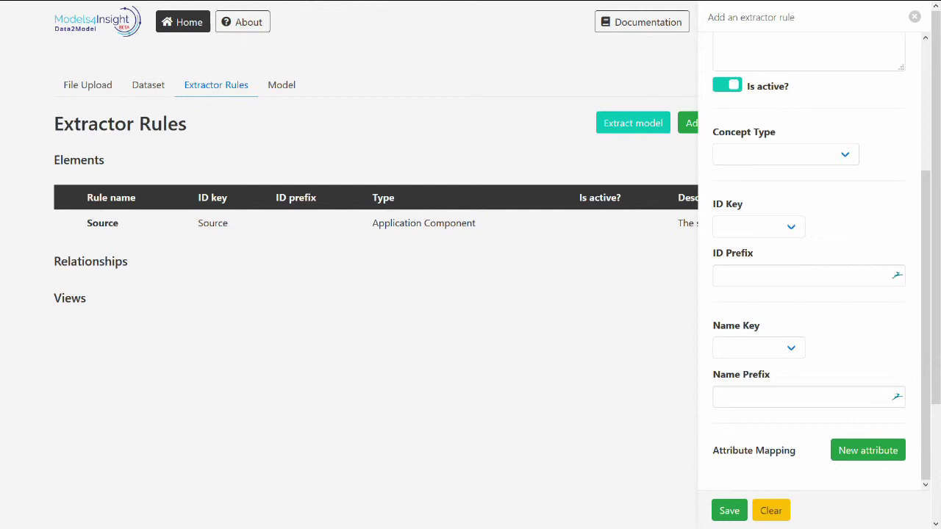
Reopen the saved Source rule to review its settings, and clear the form for a new element rule
click(151, 227)
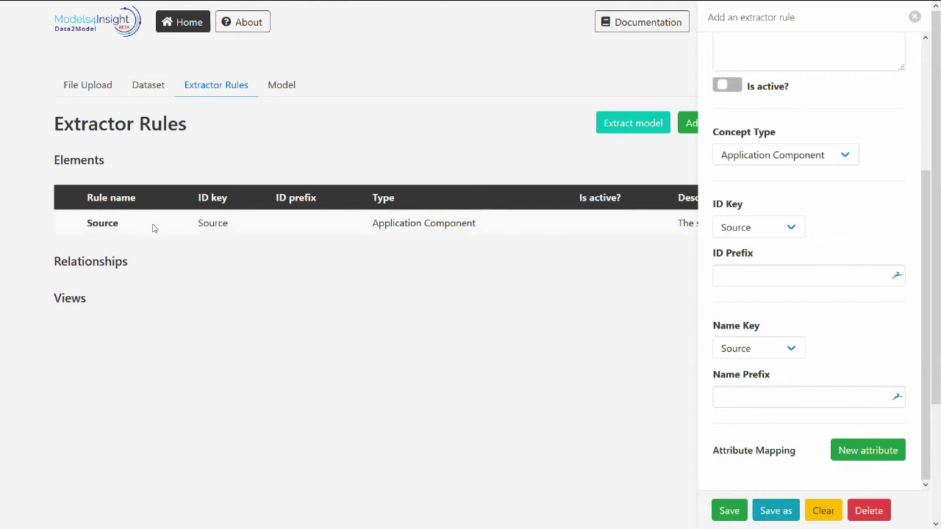
scroll(832, 271, up, 3)
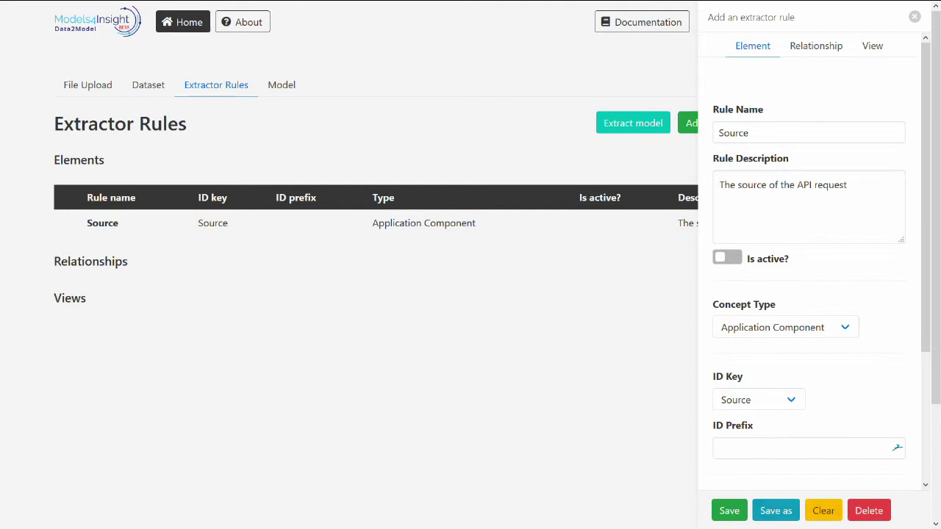
click(816, 510)
Name the new element rule Target and describe it as "The target of the API request"
click(766, 131)
text(Target)
key(Tab)
text(The target of the API request)
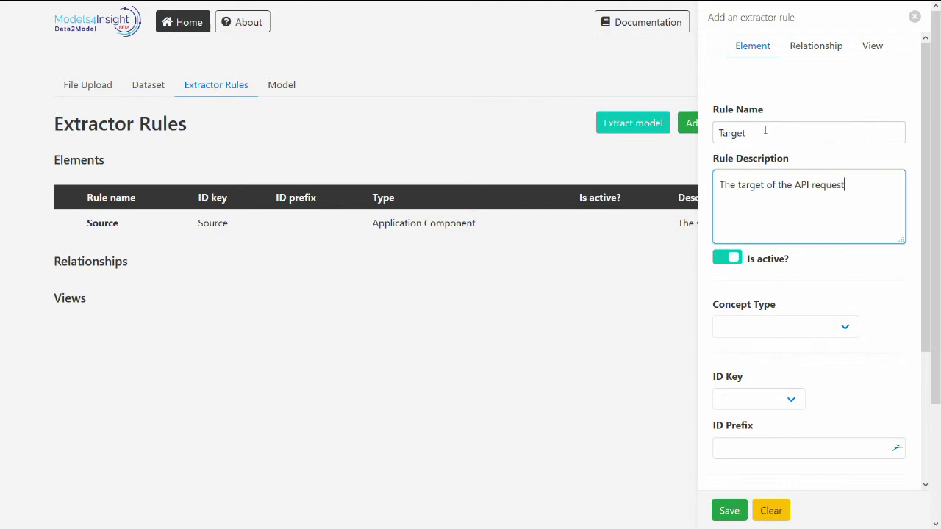
Give the Target rule the concept type Application Component, set its ID key and name key to Destination, and save it
click(775, 328)
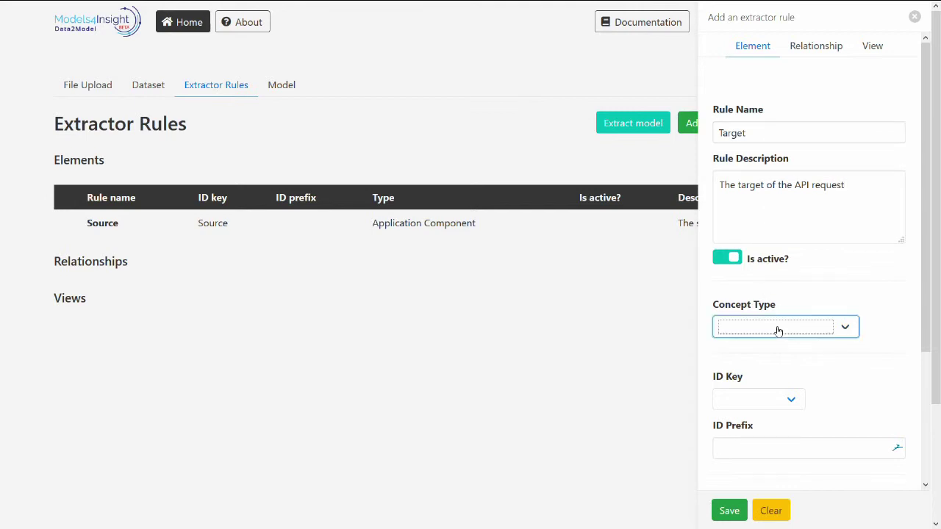
key(Down)
key(Tab)
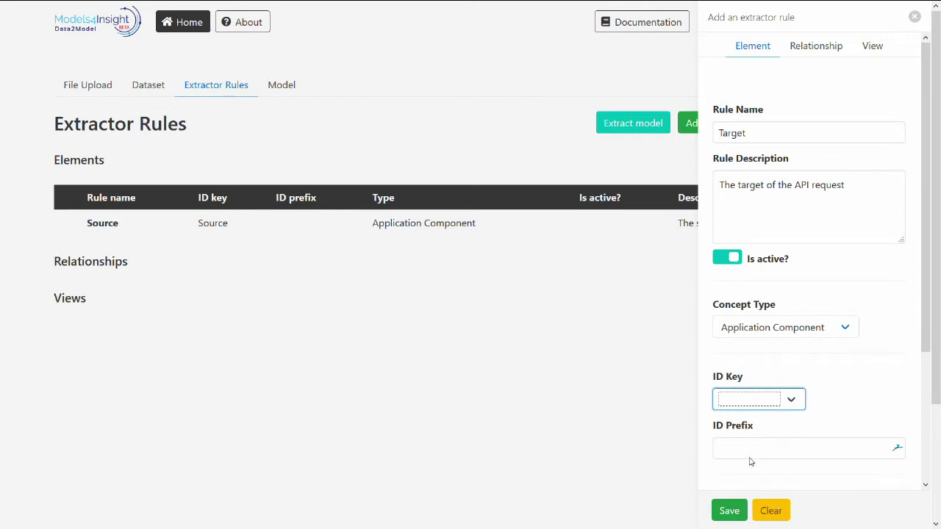
key(Down)
scroll(822, 388, down, 5)
click(792, 352)
key(Down)
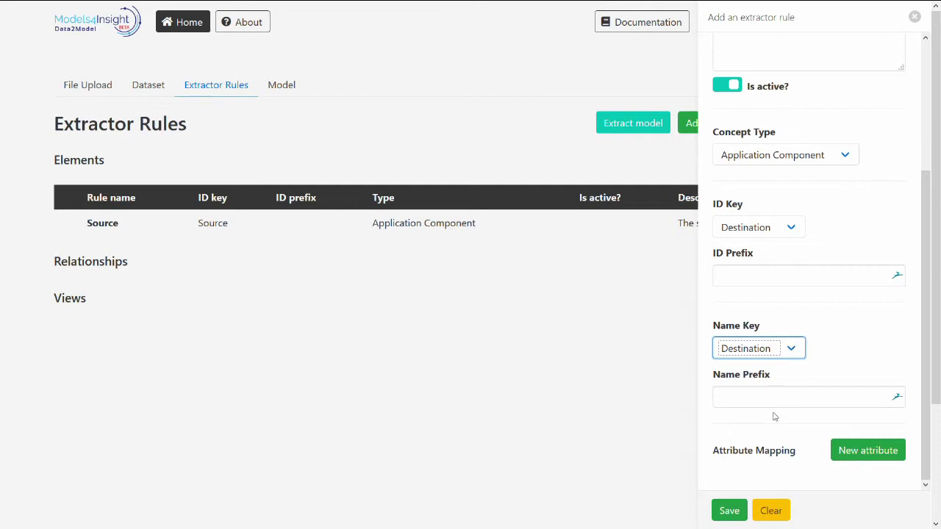
click(734, 511)
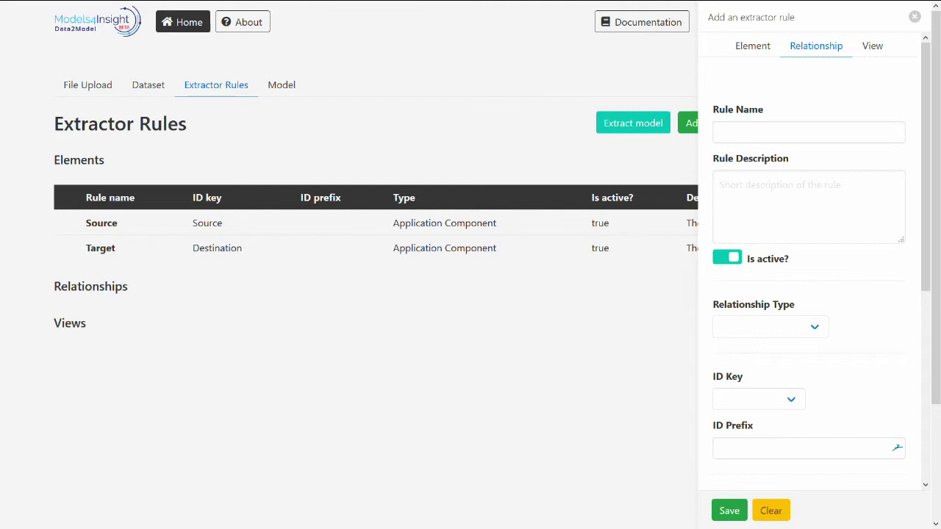
Name the new relationship rule Dataflow and describe it as "Represents the data flow between source and target applications"
click(760, 138)
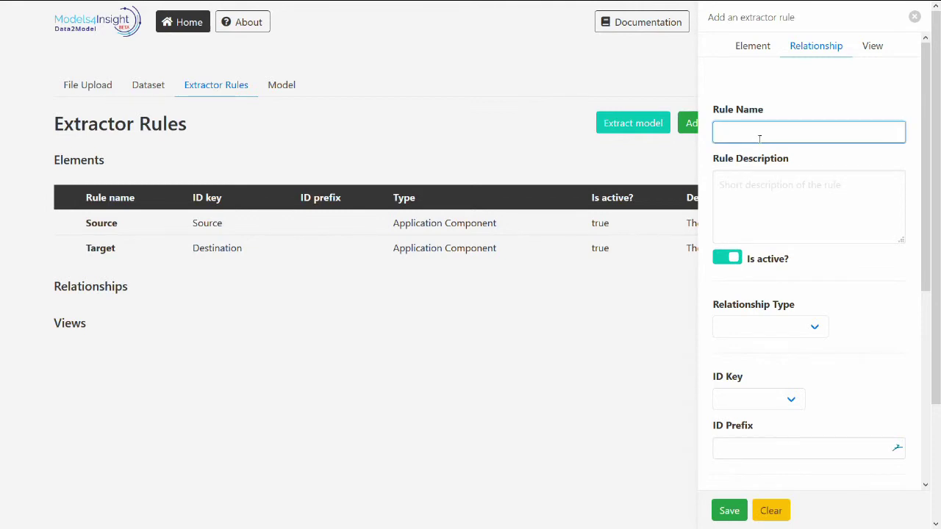
text(Dataflow)
key(Tab)
text(Re)
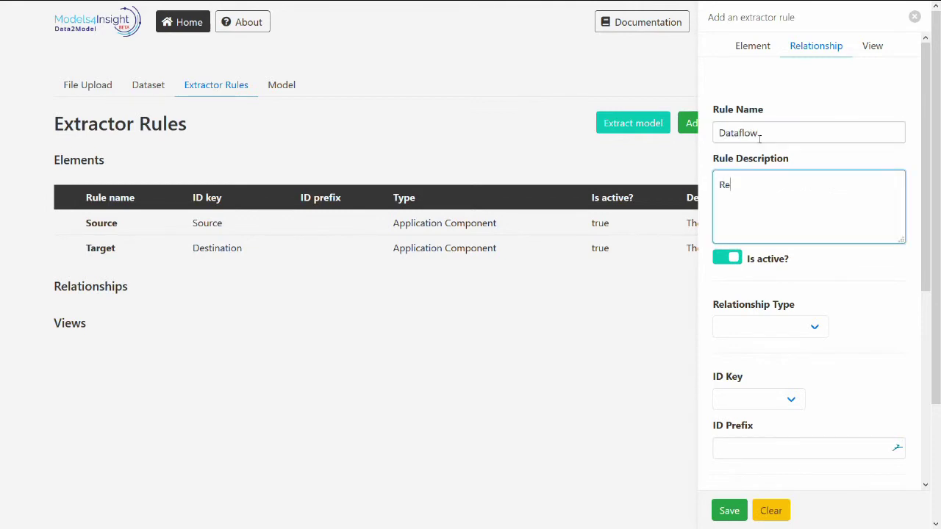
text(presents the data flow between so)
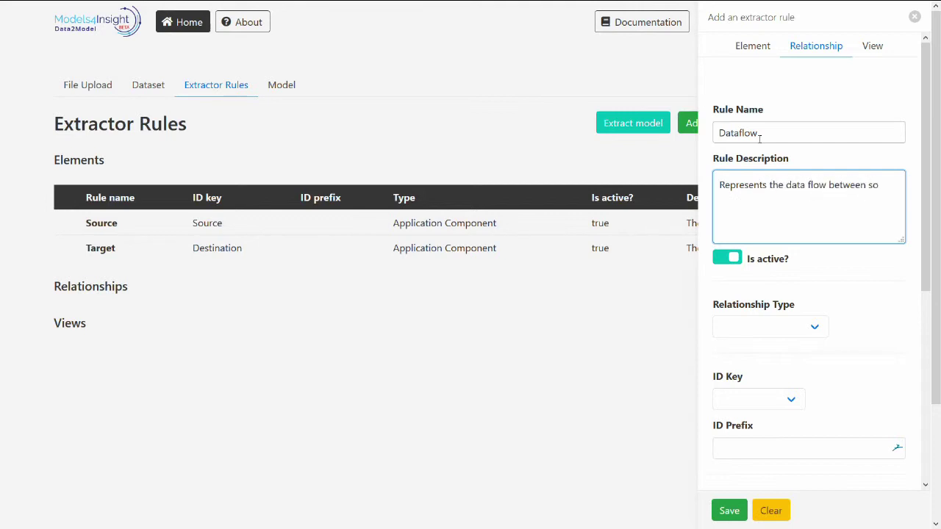
text(urce and target applications)
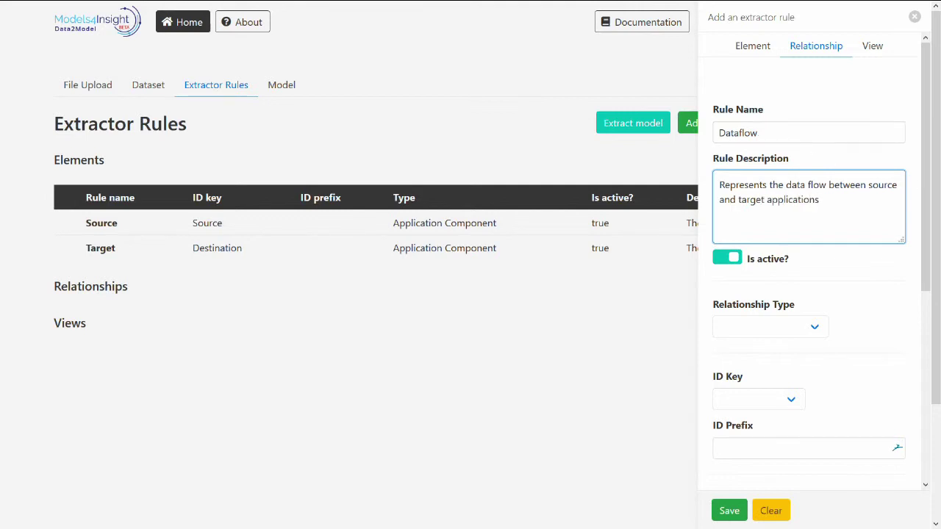
Set the Dataflow rule's relationship type to Flow and its ID key to ID
key(Tab)
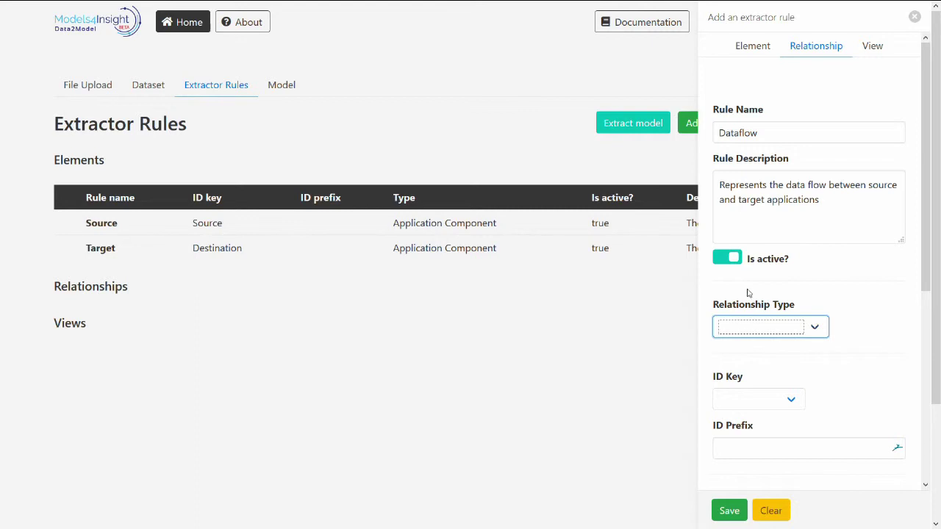
key(f)
key(Tab)
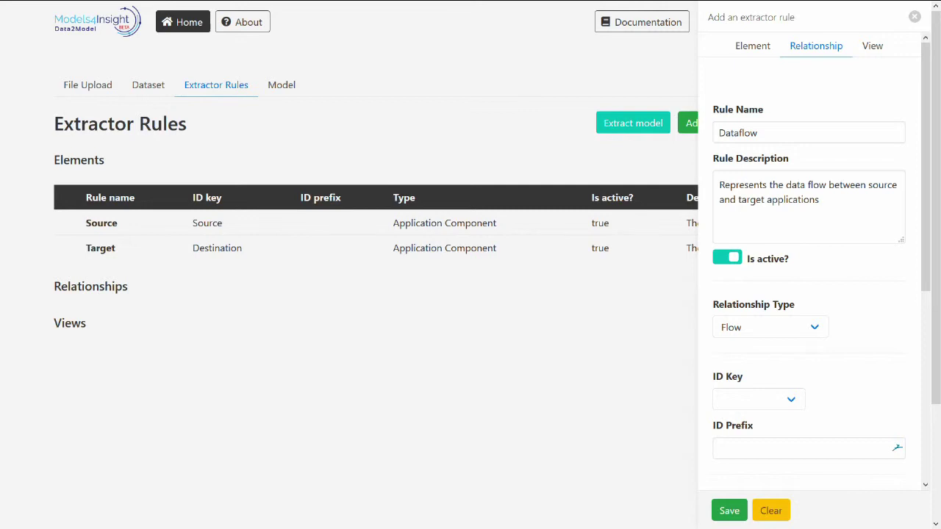
click(722, 399)
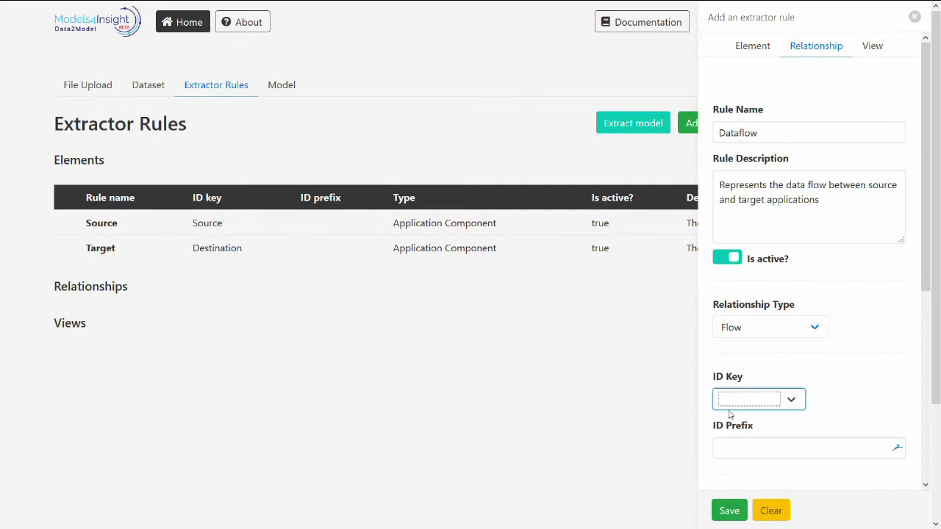
key(i)
scroll(809, 294, down, 5)
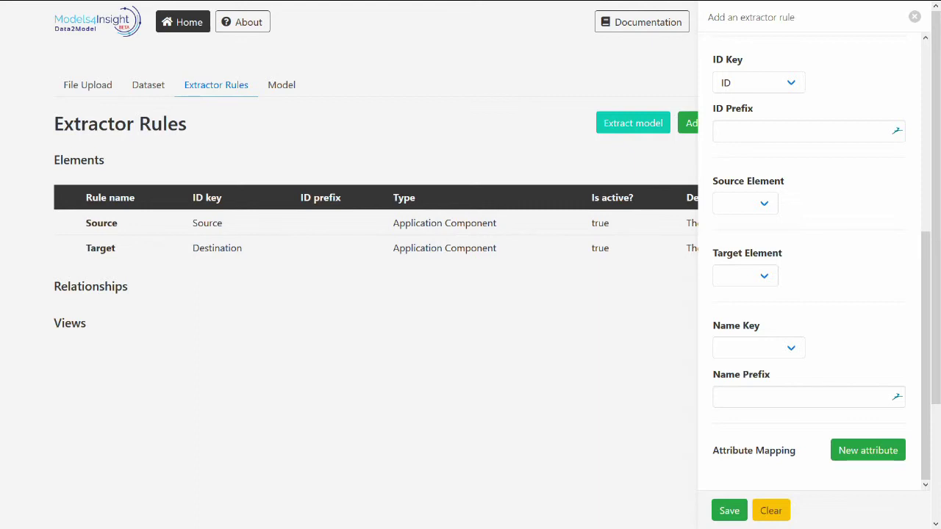
Set the Dataflow rule's source element to Source, target element to Target and name key to Message
click(737, 204)
click(738, 227)
click(741, 275)
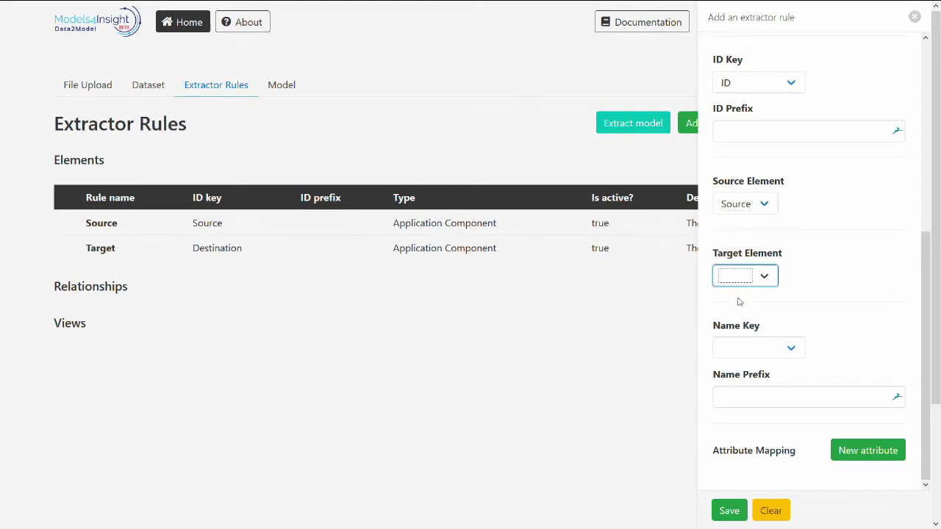
click(738, 310)
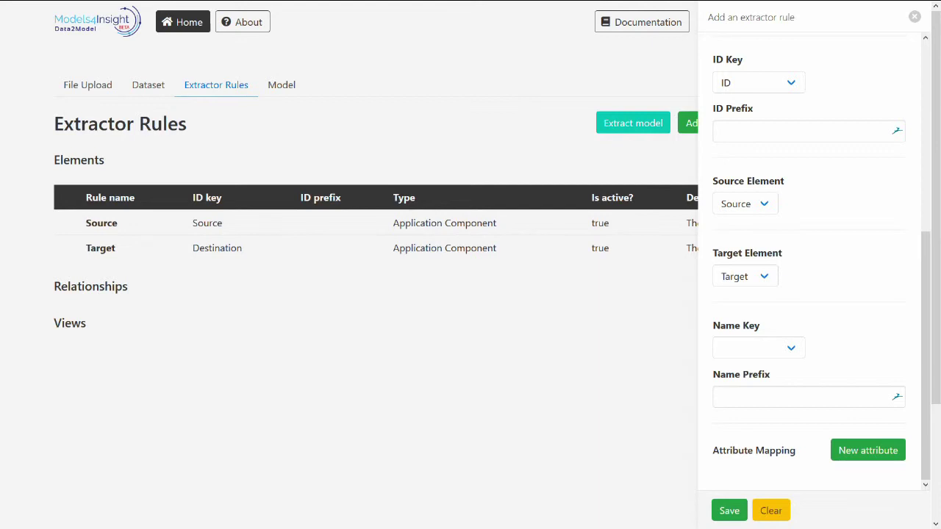
click(733, 350)
key(Down)
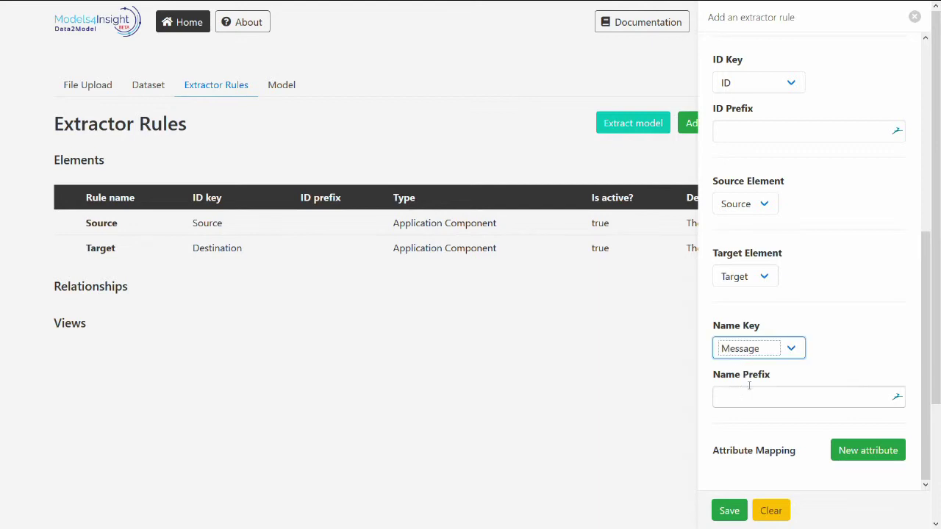
key(Tab)
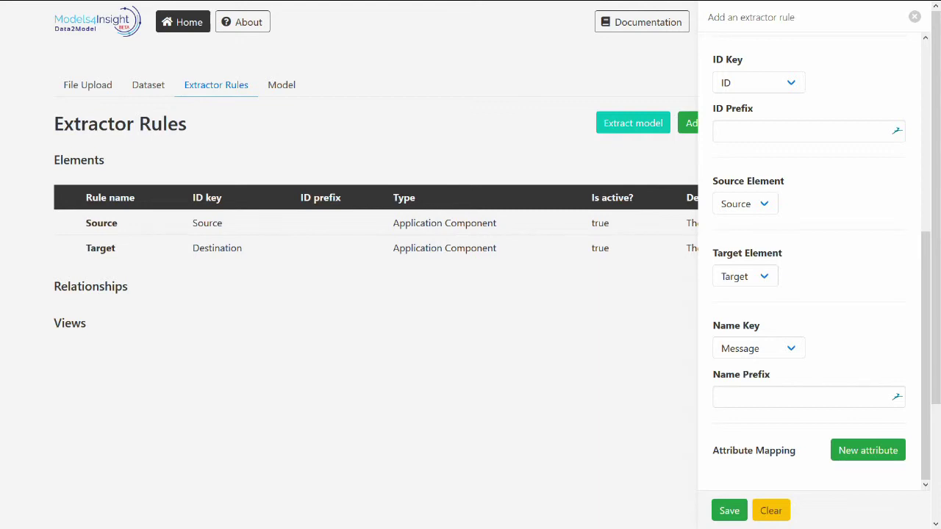
Add an attribute labelled Protocol with the value Method to the Dataflow rule and save the rule
click(852, 456)
scroll(821, 453, down, 1)
click(816, 407)
text(Protocol)
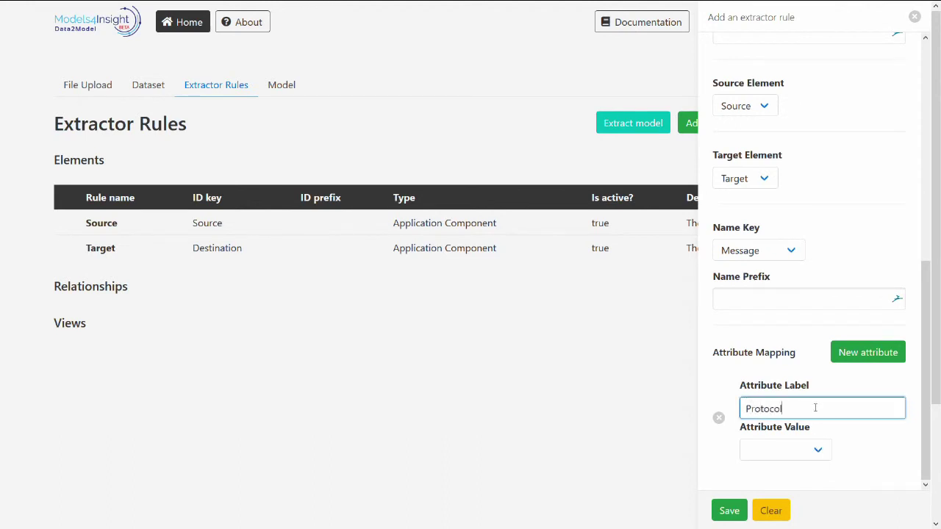
click(811, 452)
key(Down)
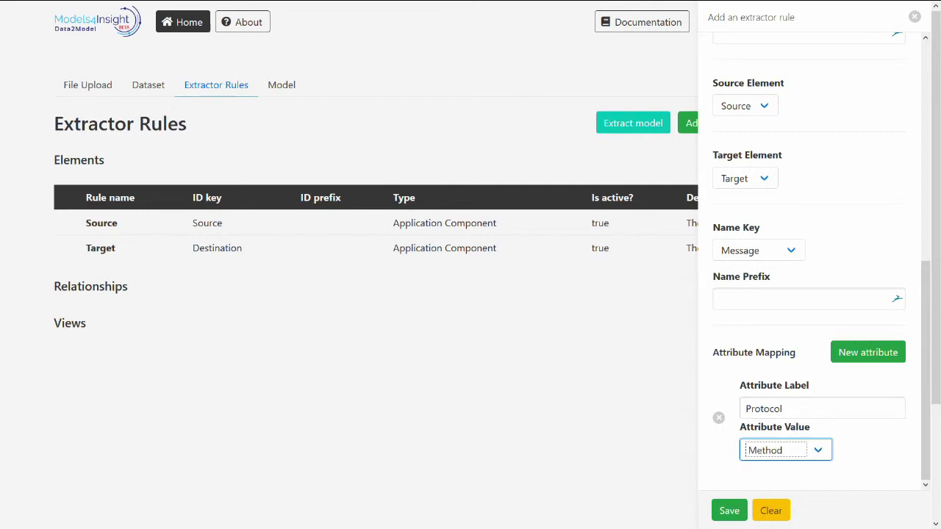
key(Return)
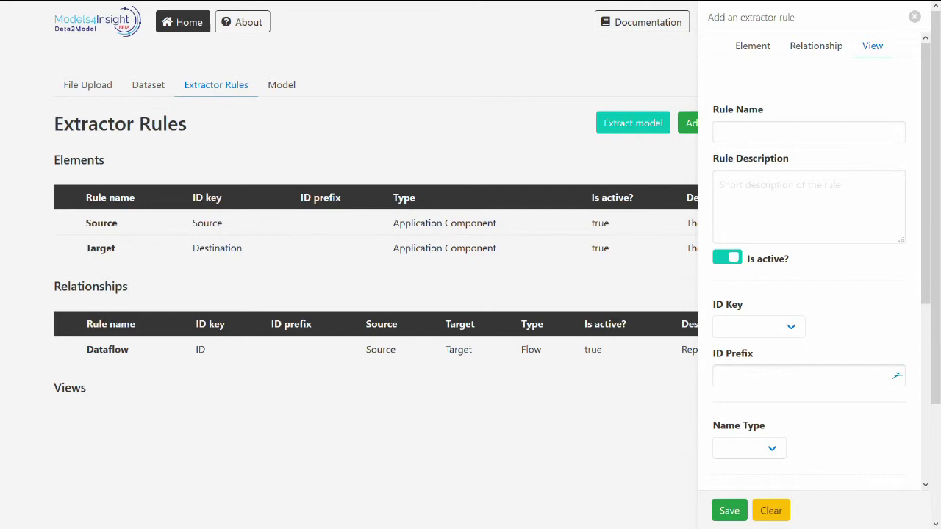
Name the new view rule Dependencies and describe it as "A view showing which systems depend on each source system"
click(733, 128)
text(Dependencies)
key(Tab)
text(A vi)
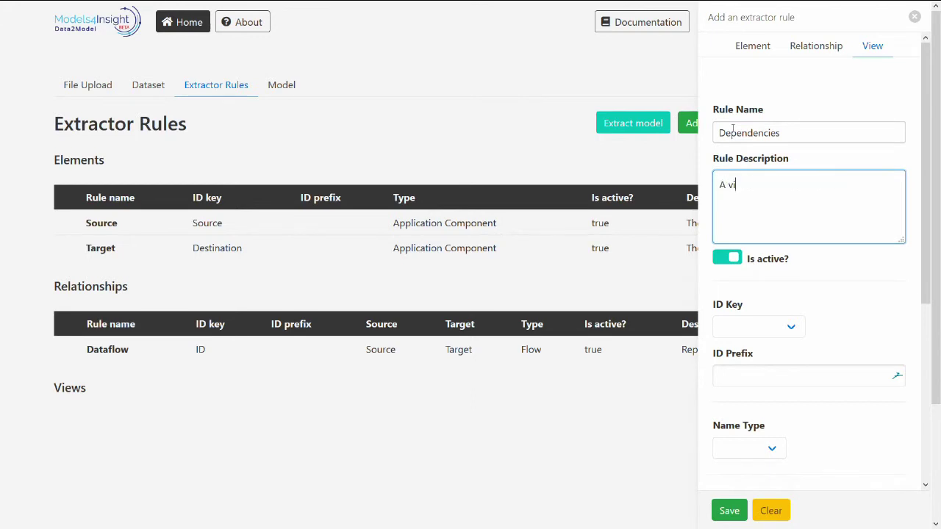
text(ew showing which systems depend o)
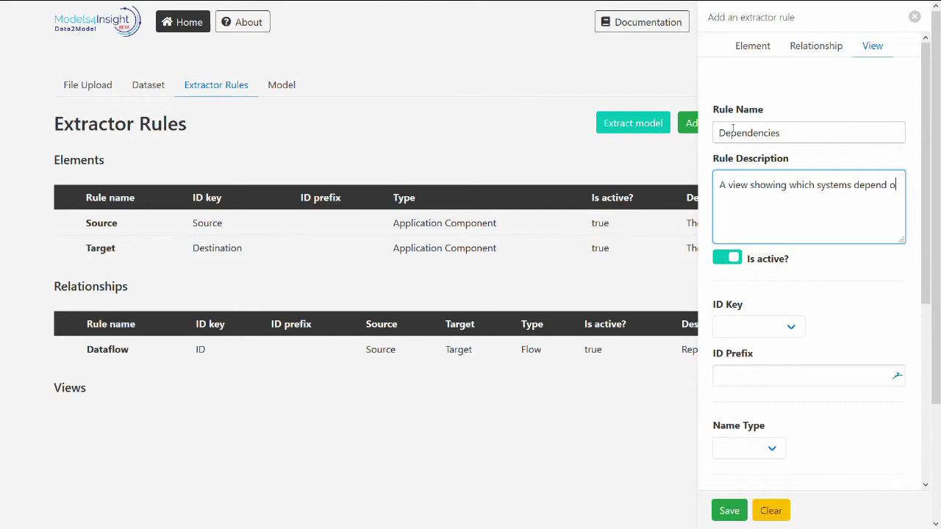
text(n each source system)
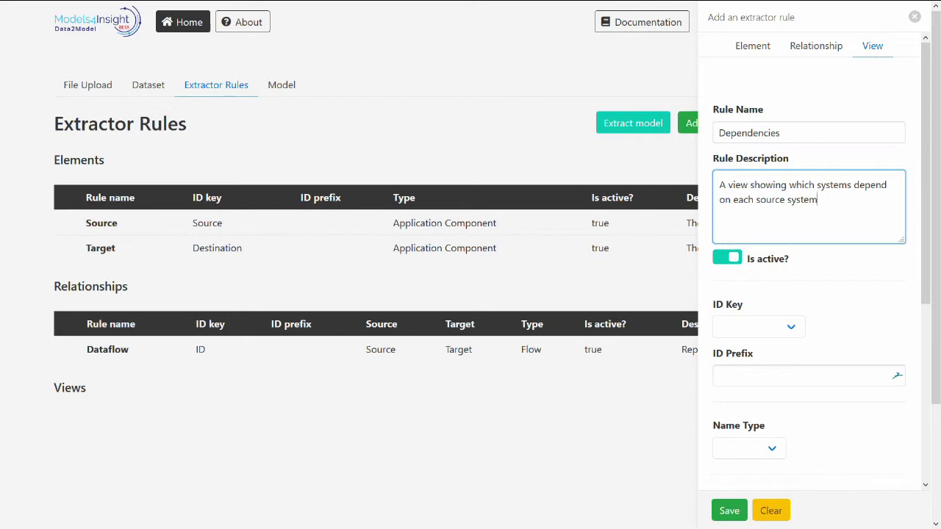
key(Tab)
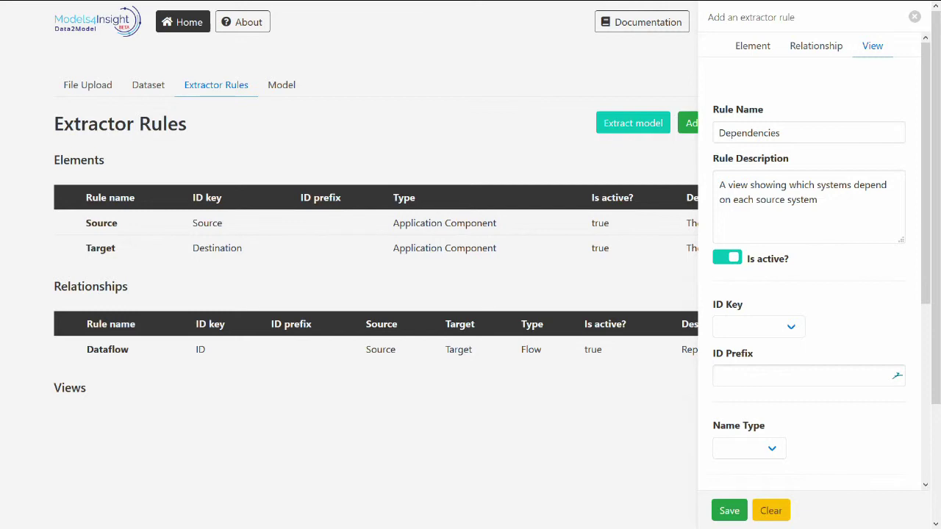
Set the Dependencies rule's ID key to Source, its name type to Dynamic and its name key to Source
click(760, 327)
click(752, 360)
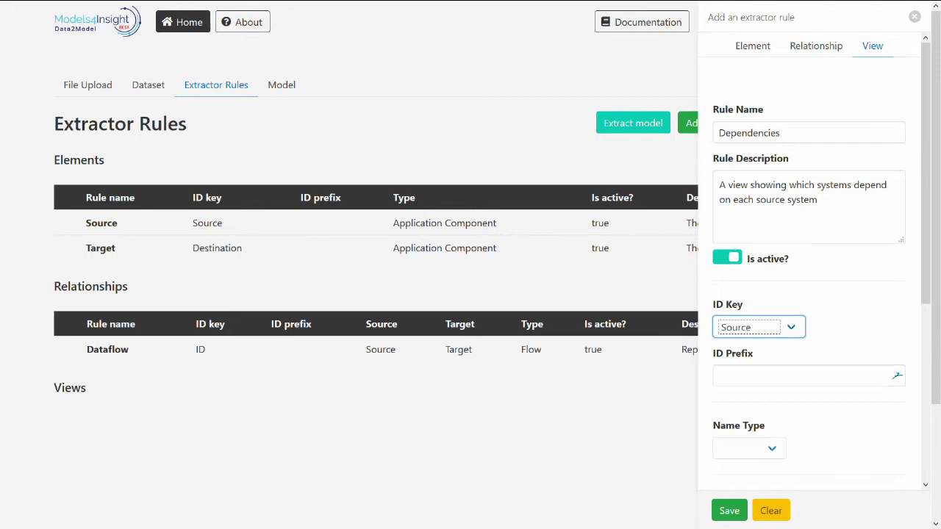
scroll(809, 280, down, 4)
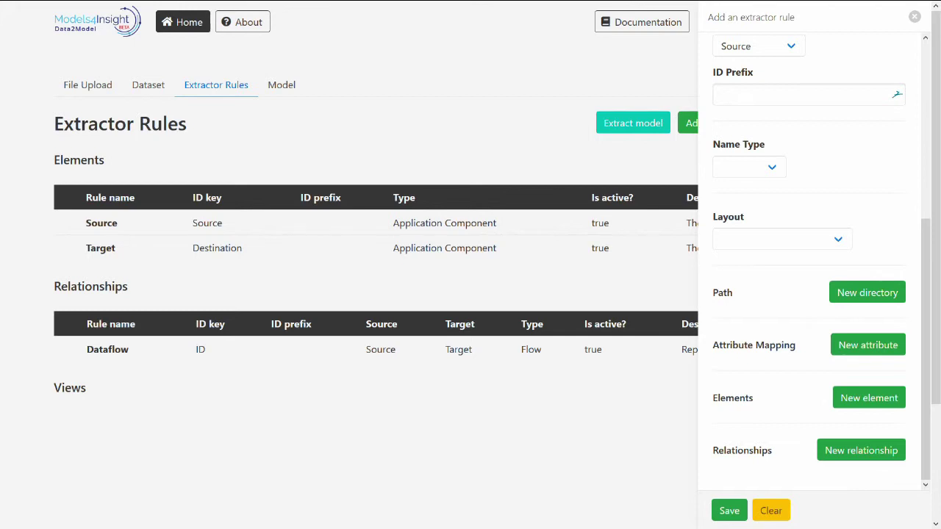
key(Tab)
key(Down)
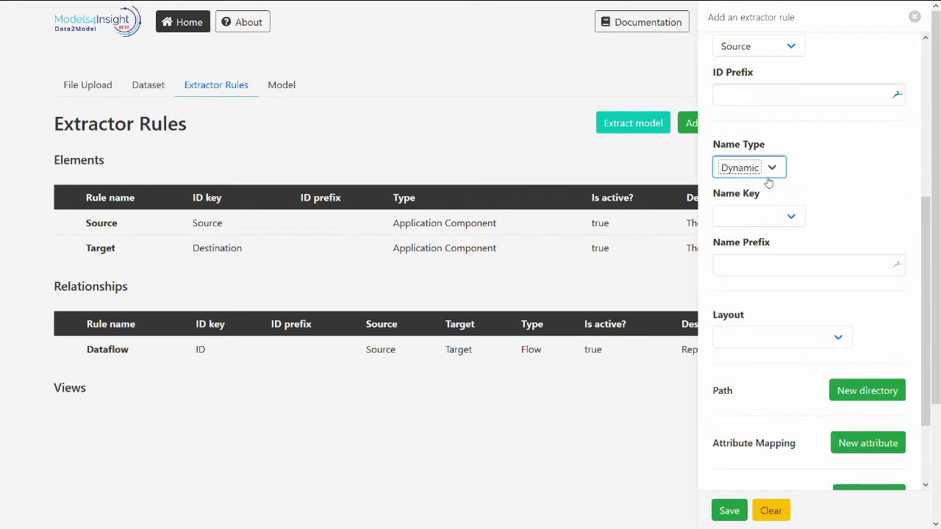
key(Tab)
key(Down)
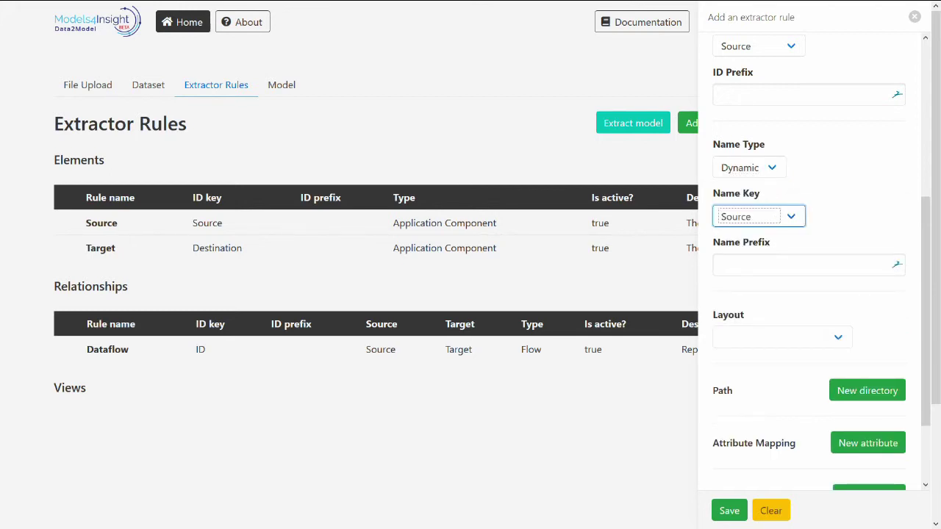
key(Tab)
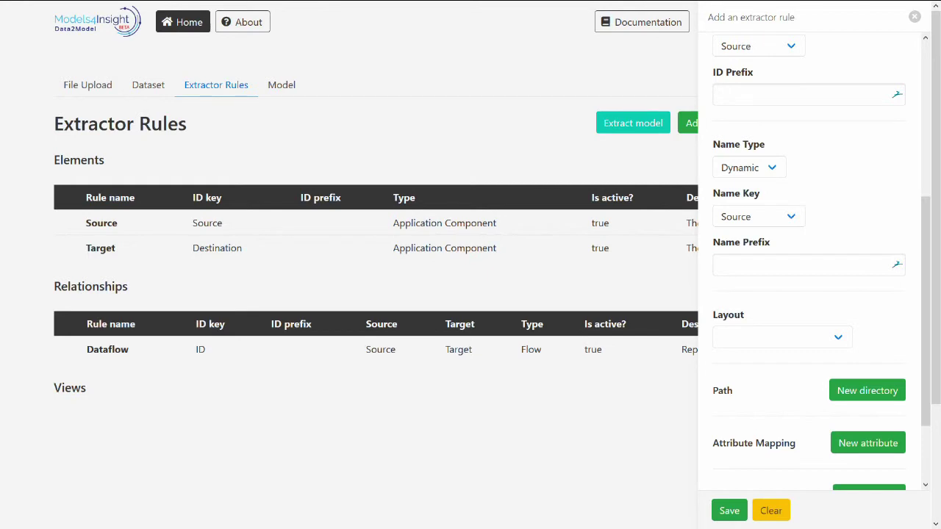
Choose the Hierarchical (ArchiMate) layout for the Dependencies view and add a static path directory with the value Flow
click(752, 339)
click(750, 359)
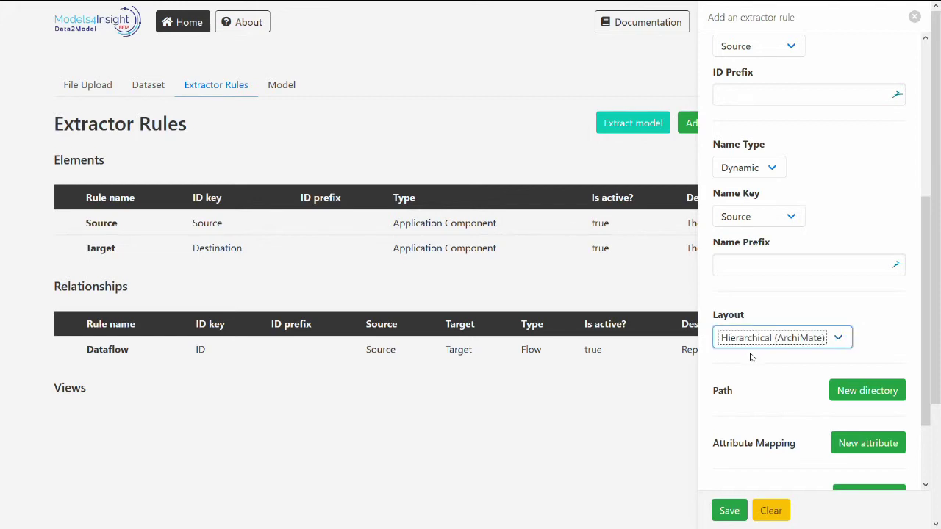
scroll(809, 294, down, 2)
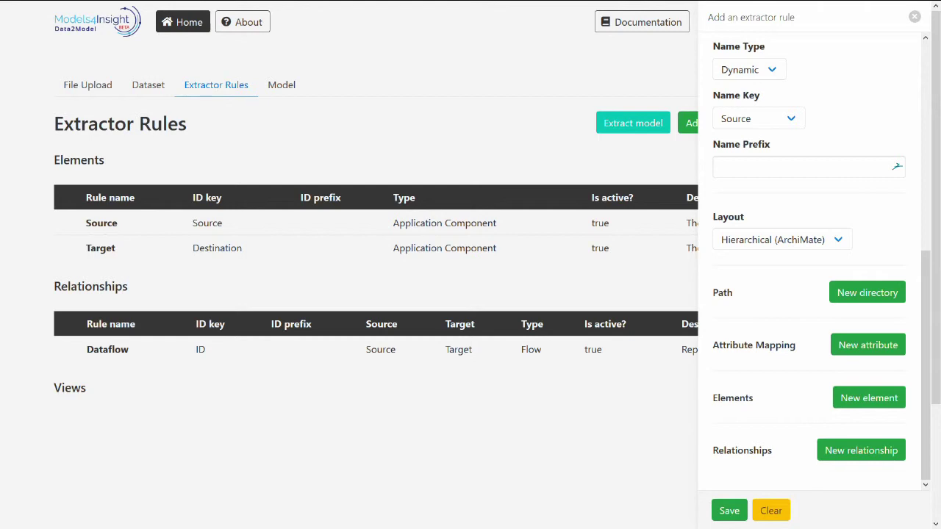
click(882, 300)
click(781, 387)
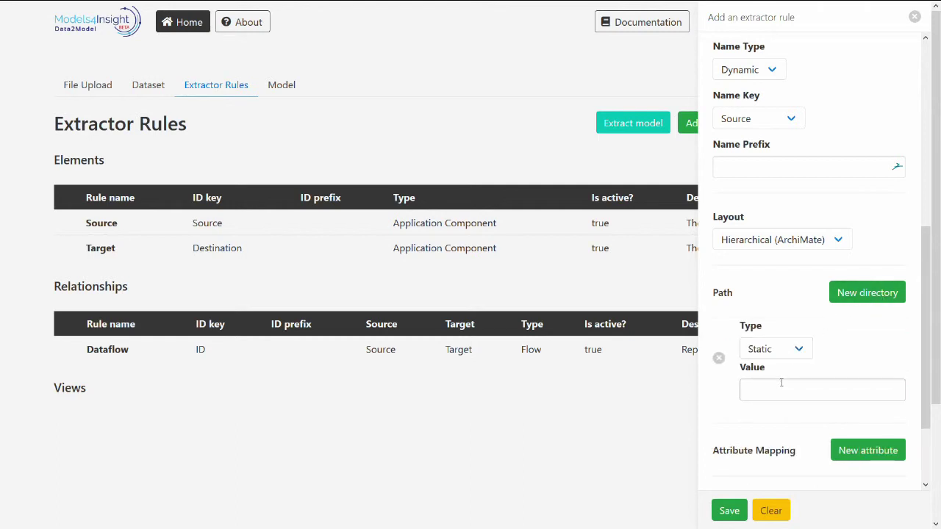
text(Flow)
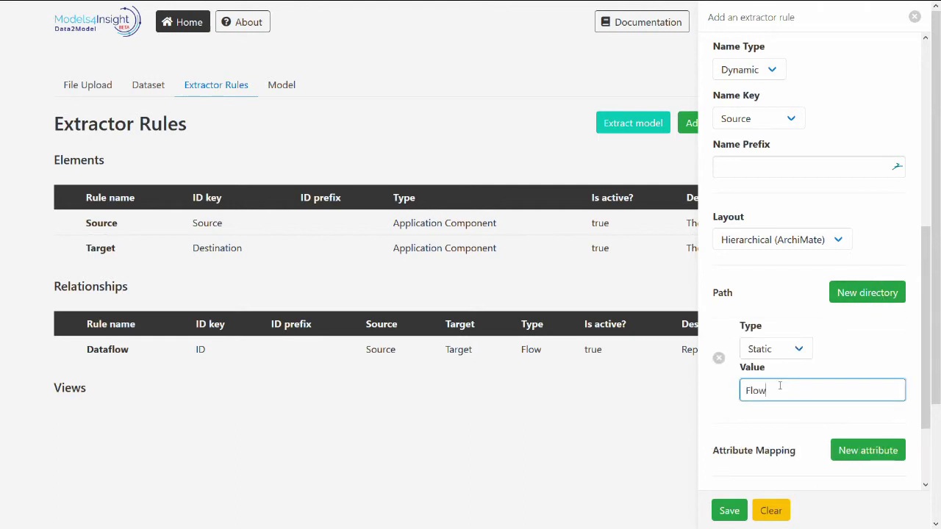
Add a second path directory of type Dynamic with the value Site to the Dependencies view
click(857, 299)
scroll(839, 363, down, 1)
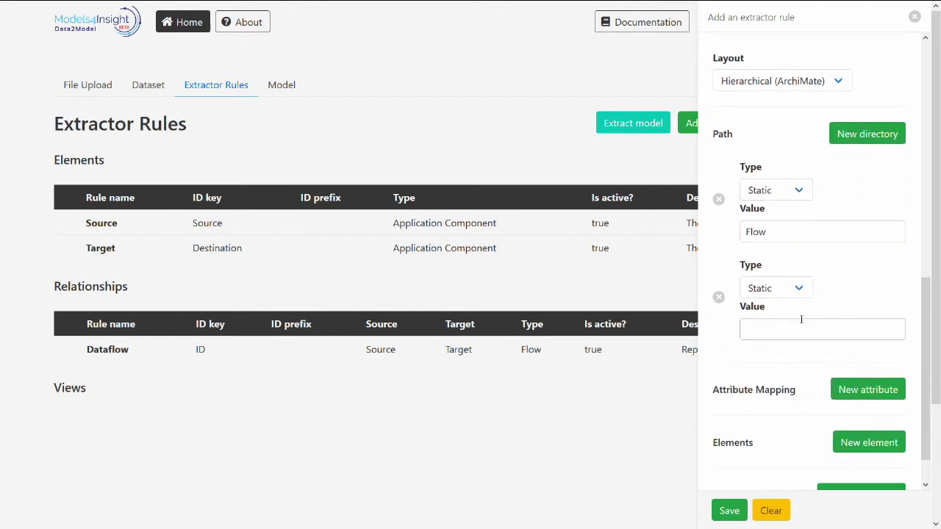
click(791, 295)
click(788, 308)
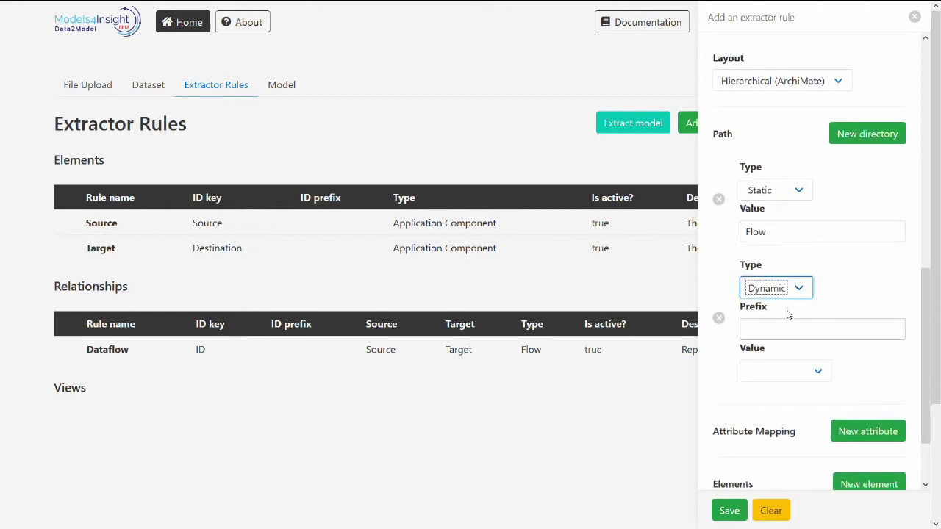
click(787, 374)
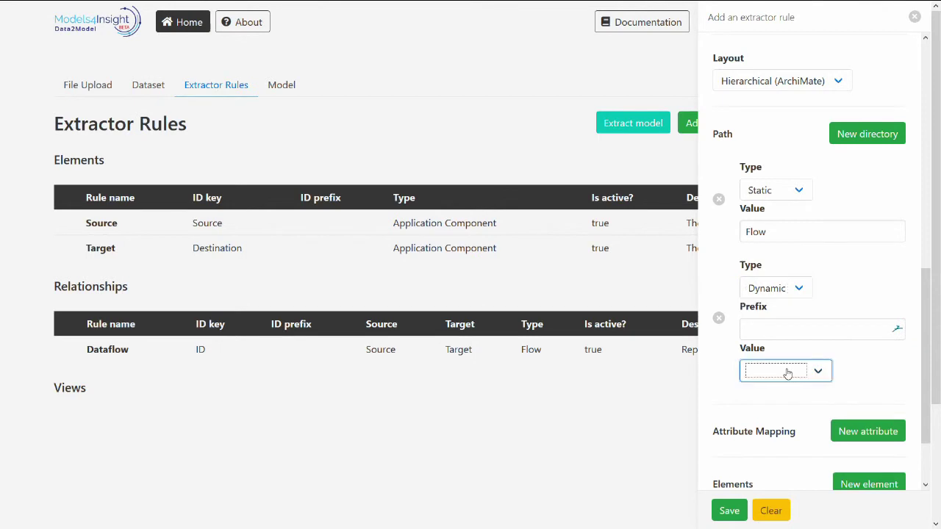
click(781, 443)
Add the Source and Target element rules to the elements of the Dependencies view
scroll(808, 294, down, 2)
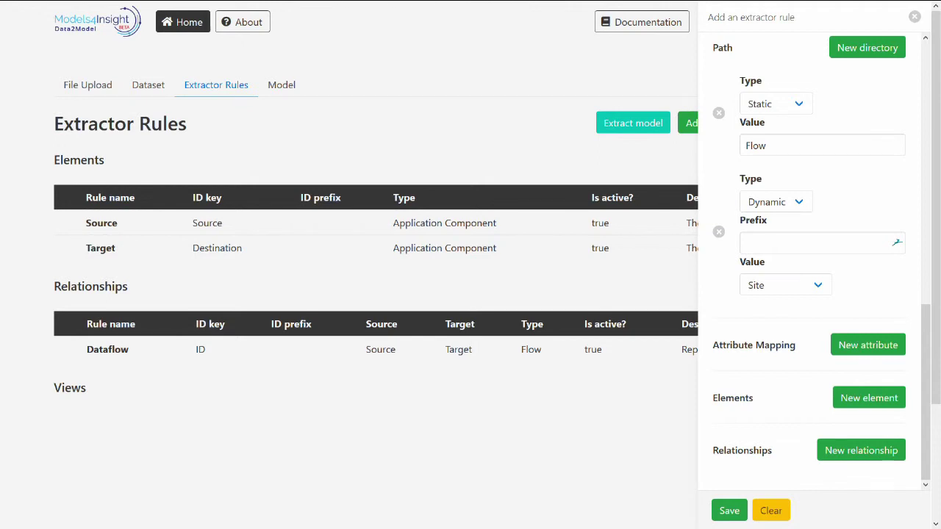
click(844, 403)
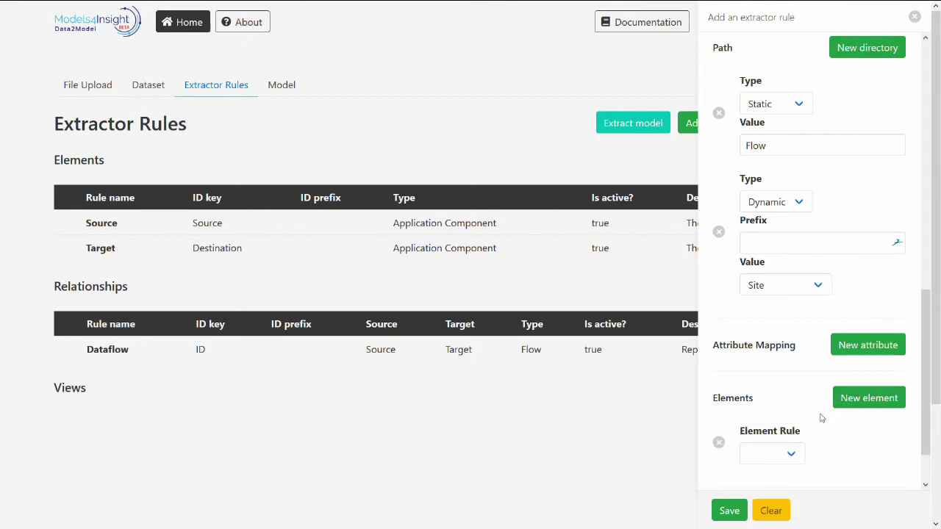
click(775, 457)
click(773, 474)
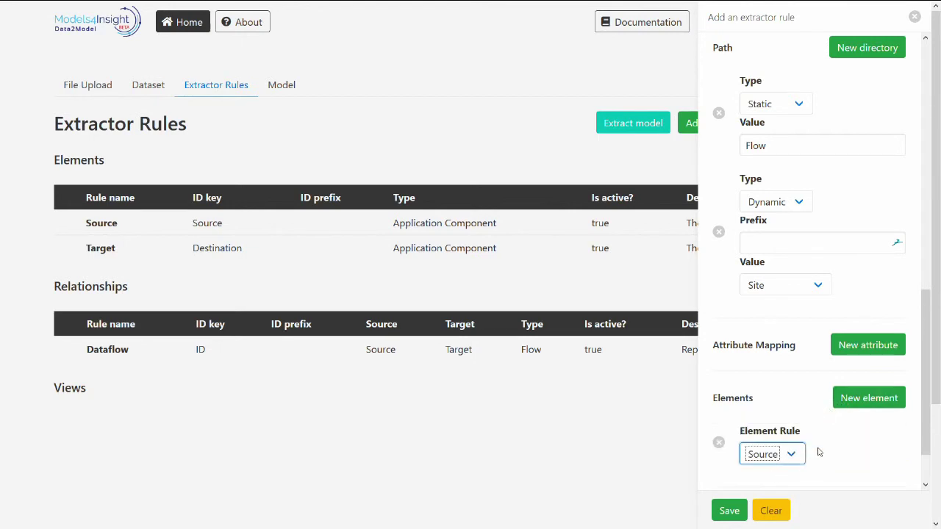
scroll(839, 412, down, 1)
click(871, 341)
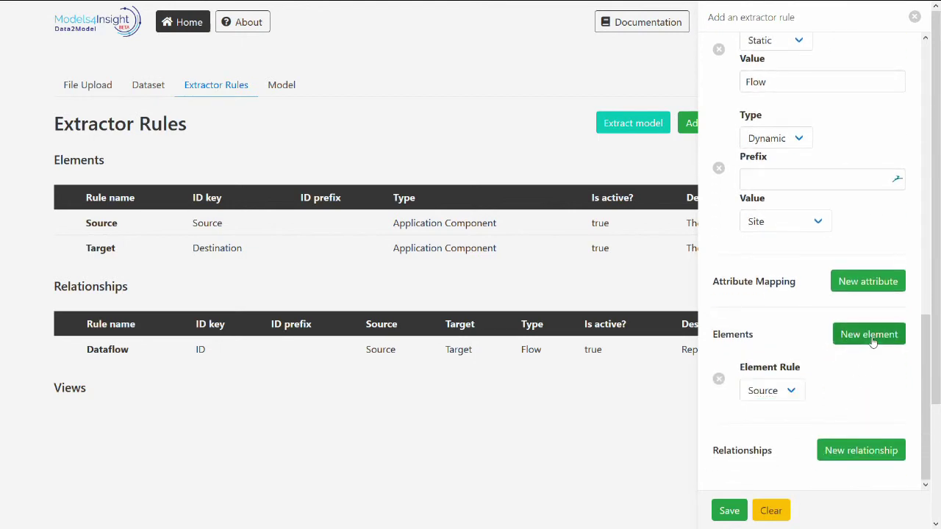
scroll(841, 401, down, 1)
click(799, 392)
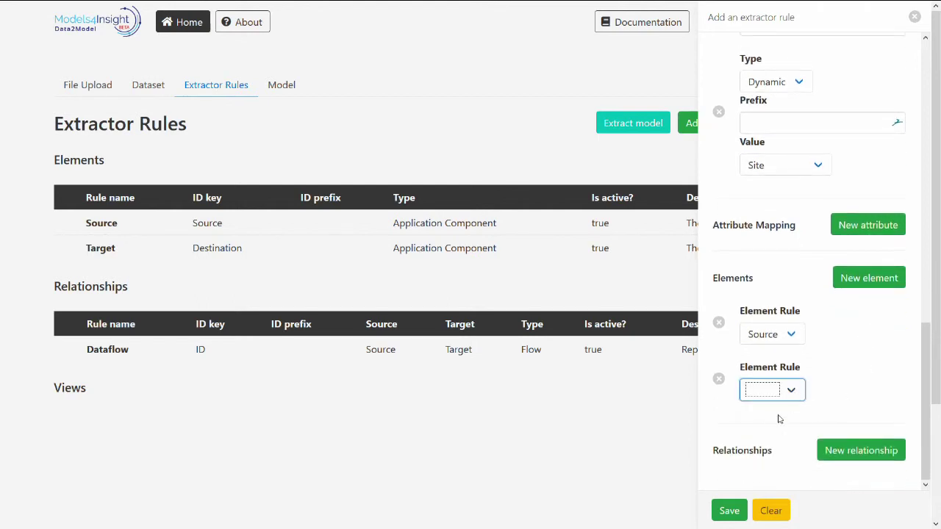
click(774, 426)
scroll(808, 426, down, 2)
scroll(544, 410, up, 1)
scroll(544, 411, up, 1)
Add a relationship rule entry to the Dependencies view and save the view rule
click(827, 451)
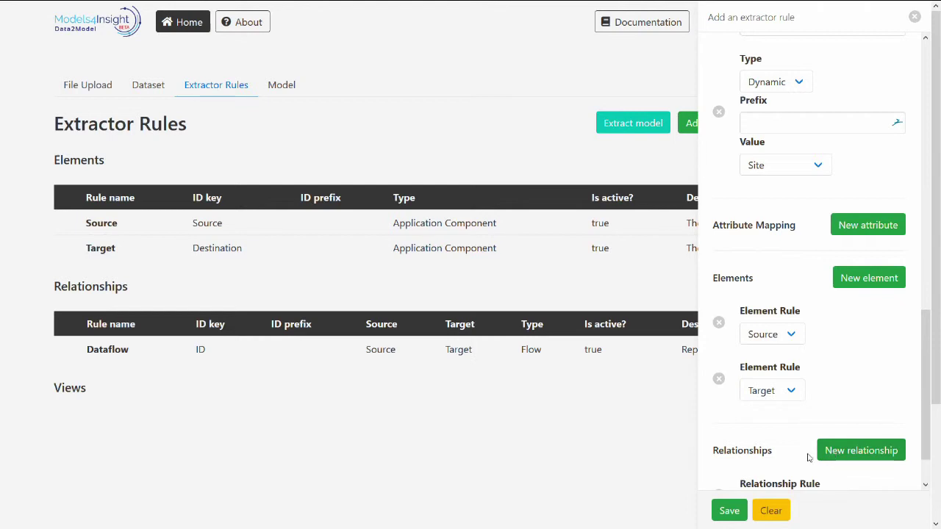
scroll(822, 455, down, 1)
click(770, 457)
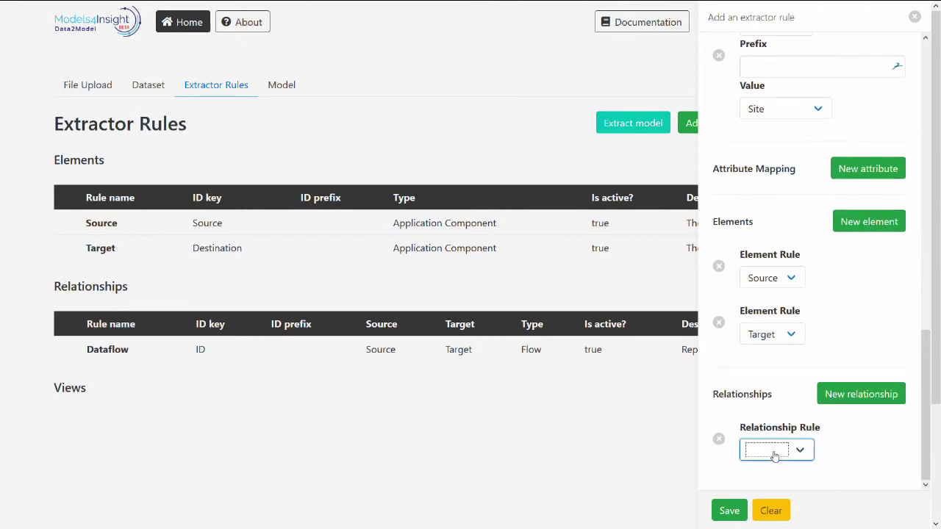
click(718, 440)
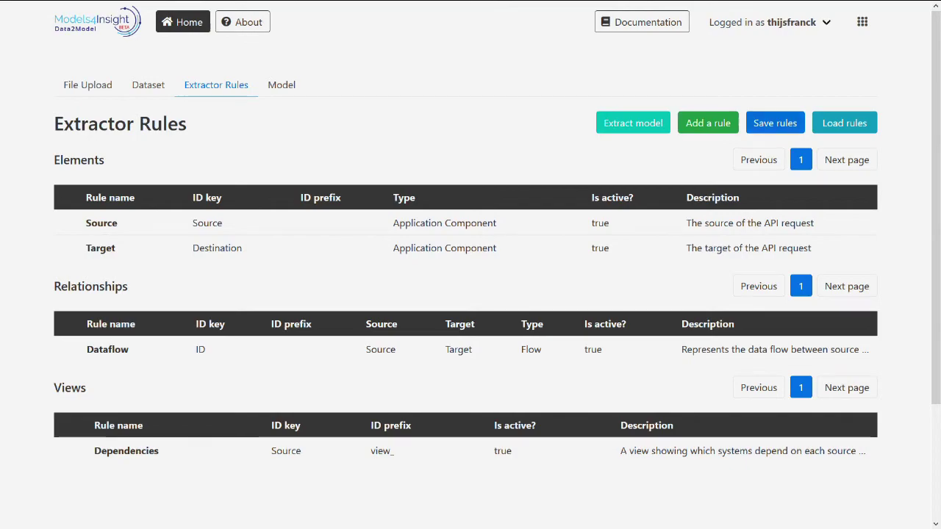
Save the set of extractor rules under the name "Demo rules"
click(767, 123)
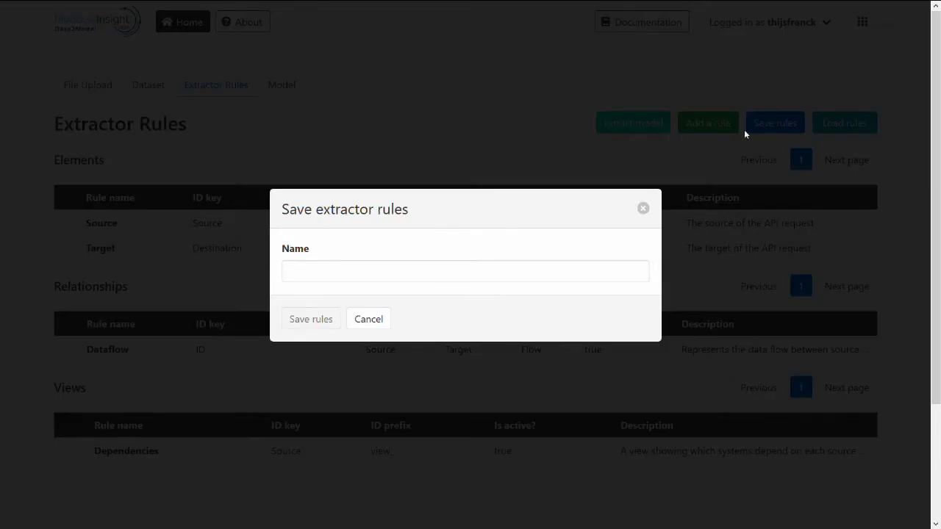
click(555, 266)
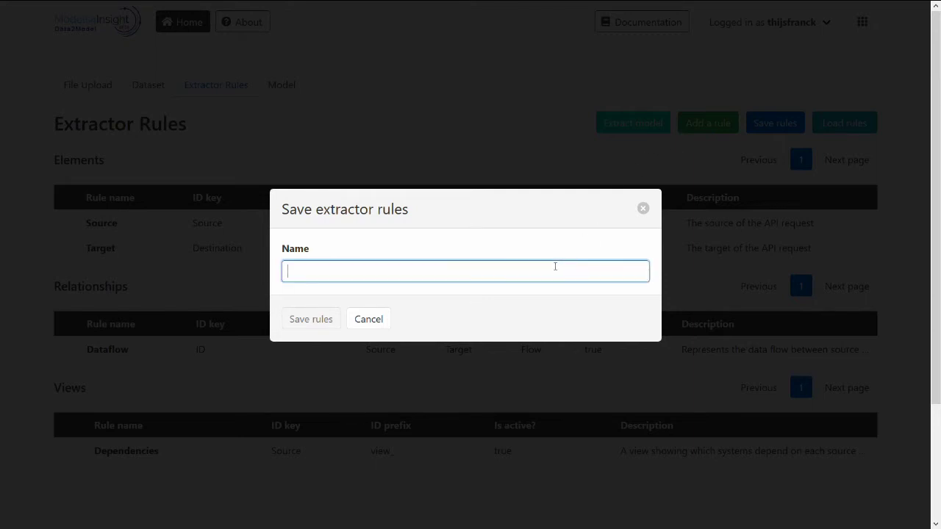
text(Demo rules)
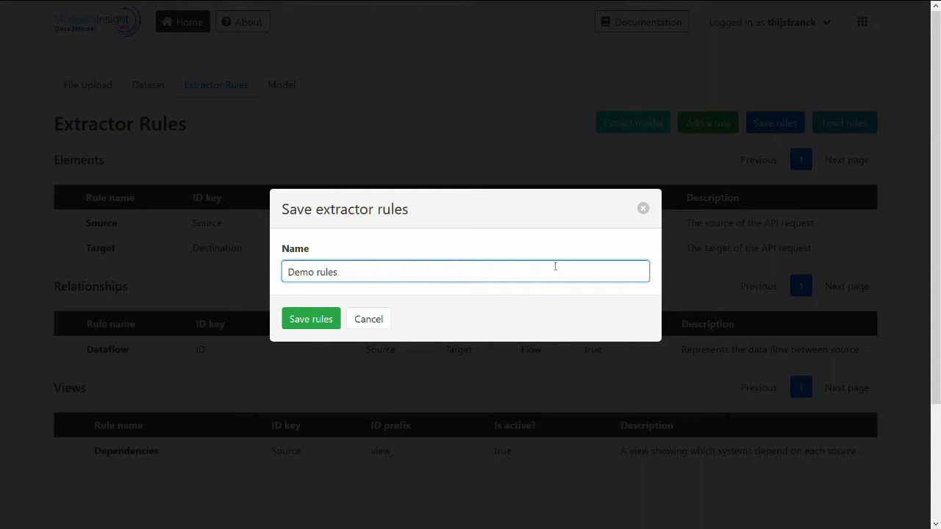
click(300, 322)
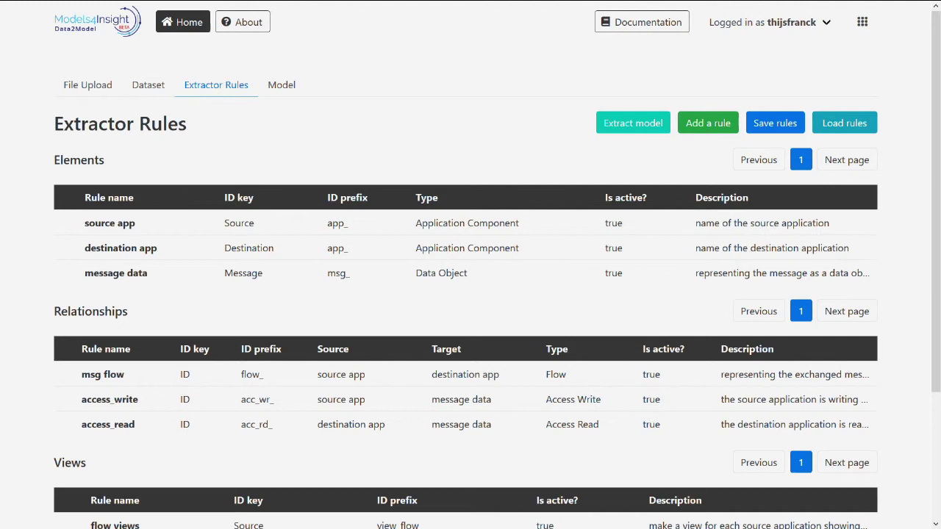
Extract the model and display its MES plant B and "site plant A - message order" views
click(639, 127)
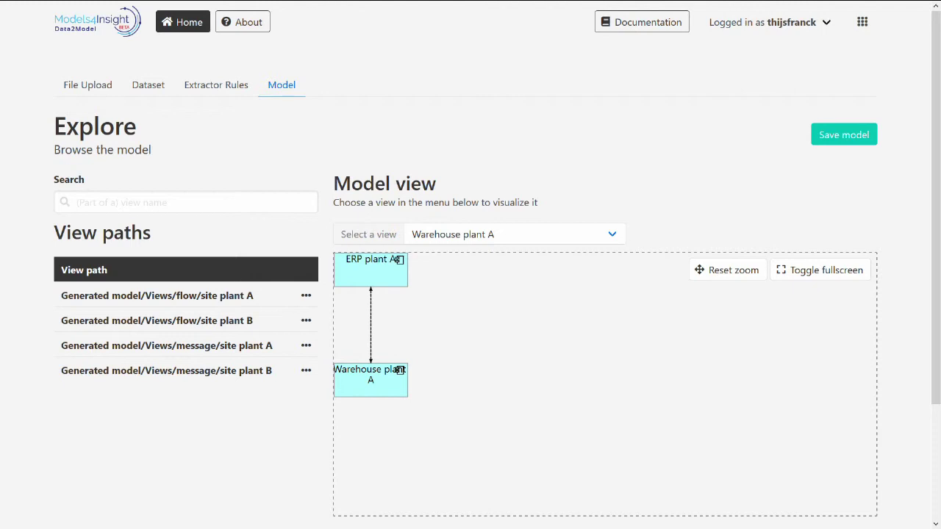
click(478, 237)
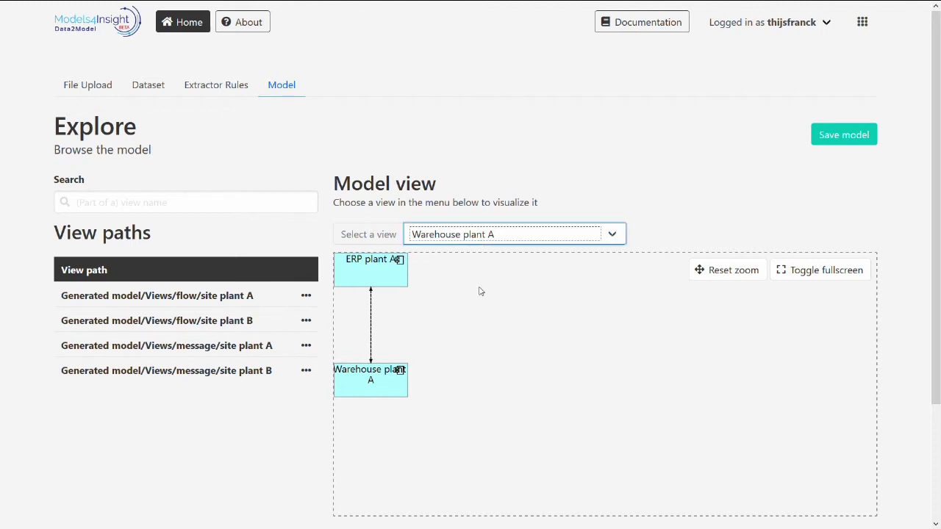
key(Down)
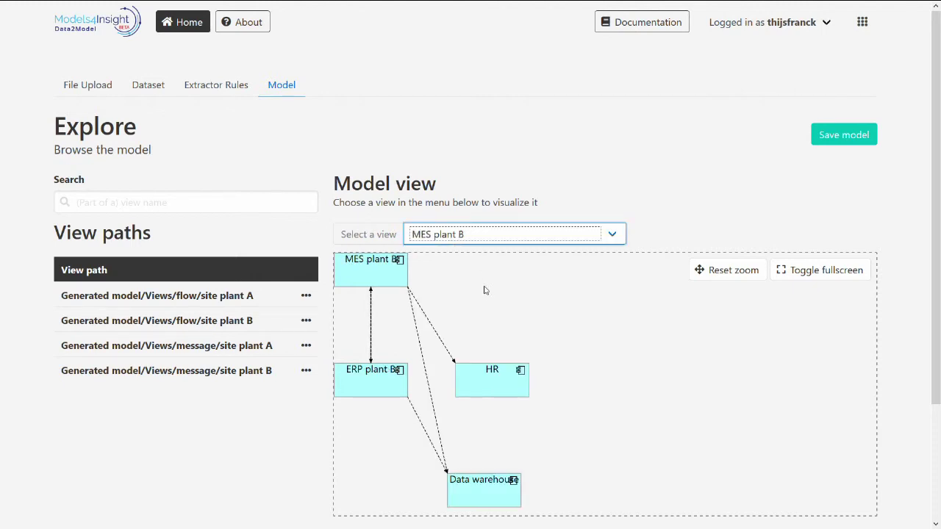
key(Down)
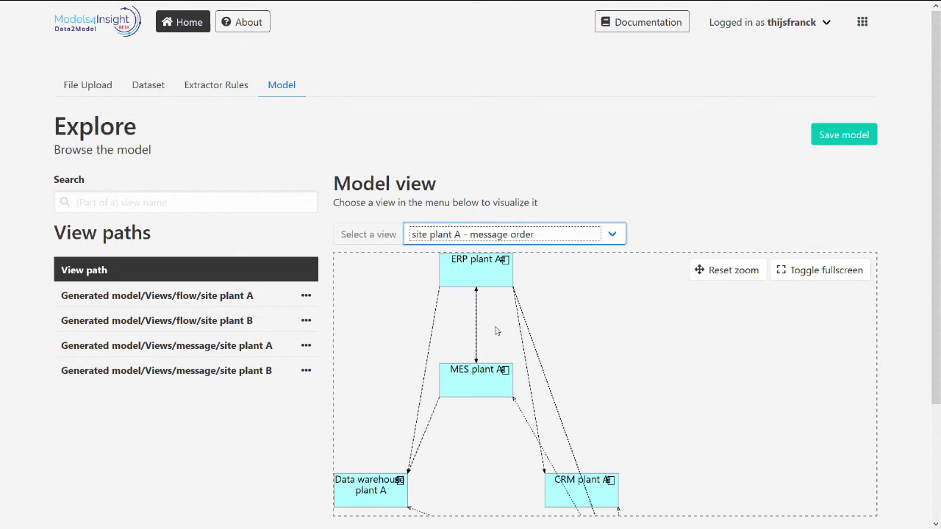
Examine the full "site plant A - message order" diagram, including in fullscreen, and reset its zoom
drag(481, 338, 539, 297)
scroll(541, 300, down, 3)
scroll(540, 301, down, 4)
scroll(540, 310, up, 10)
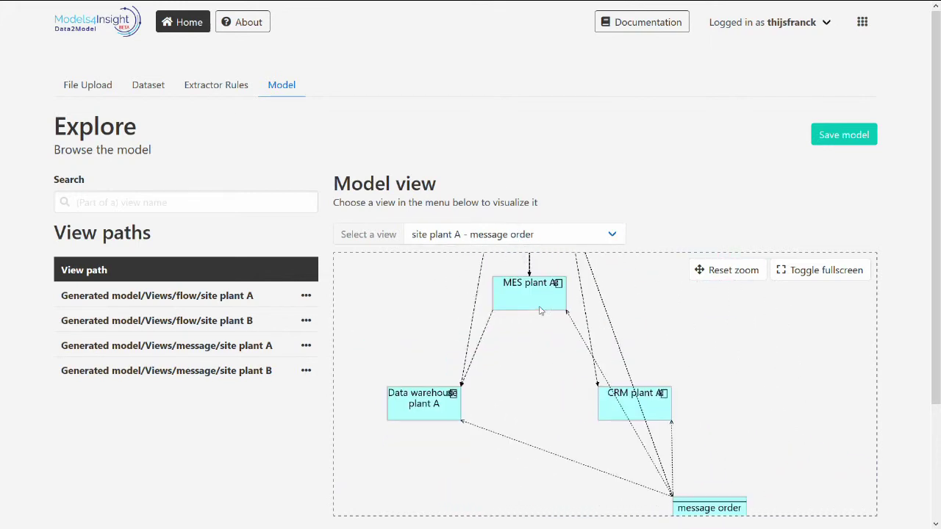
scroll(542, 319, down, 10)
scroll(555, 405, down, 3)
drag(554, 404, 552, 362)
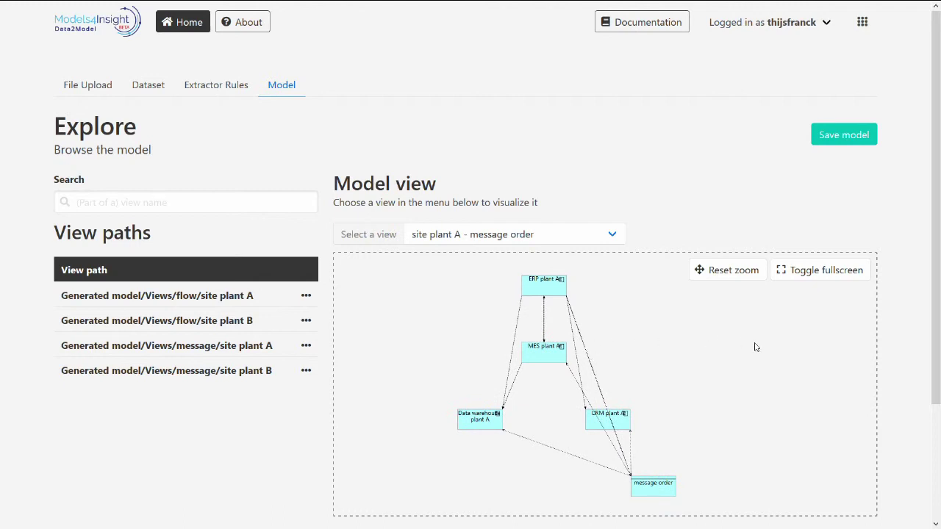
click(852, 272)
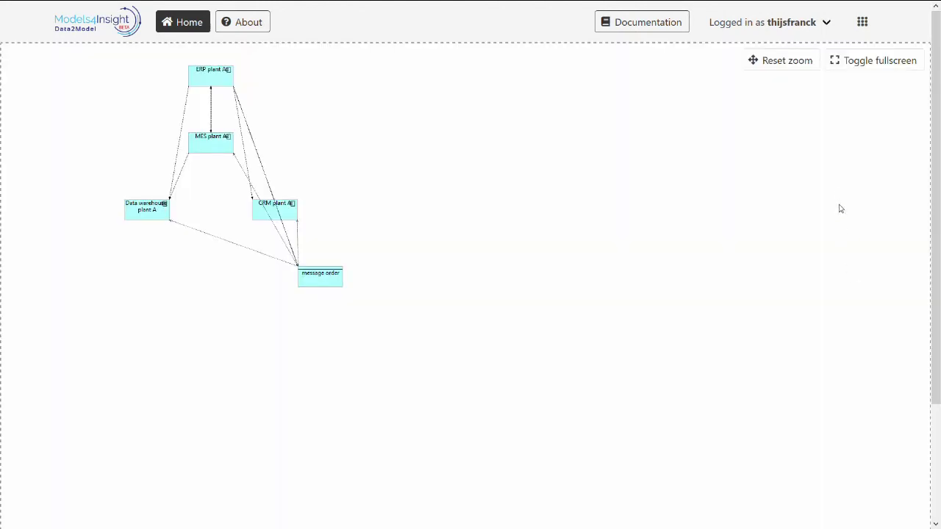
click(864, 65)
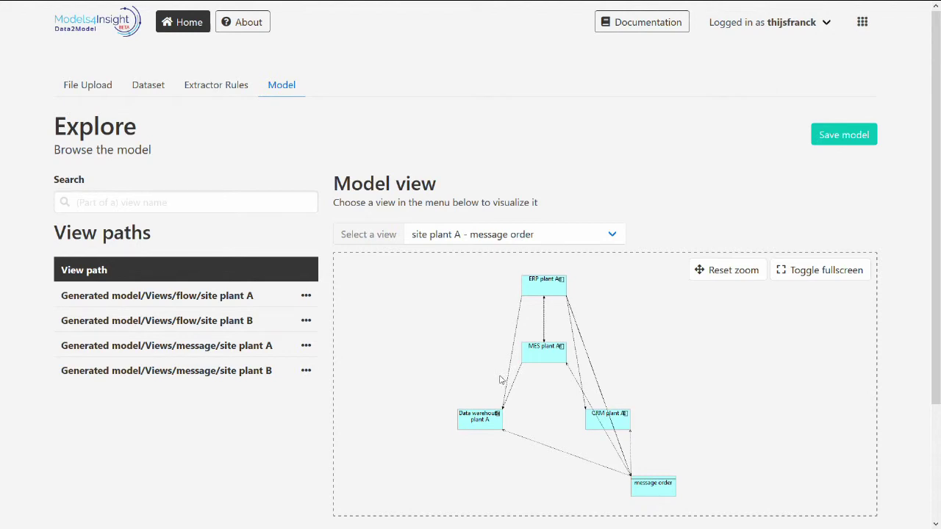
click(697, 272)
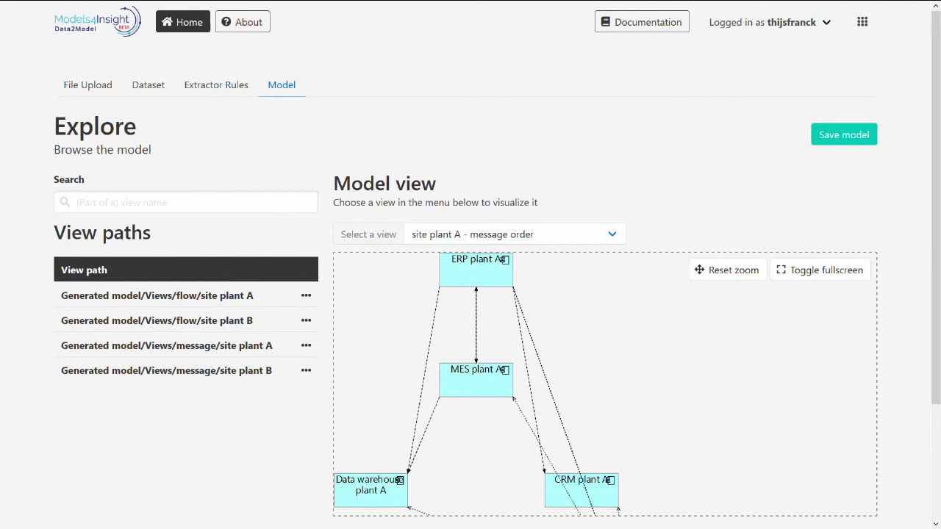
Start saving the model to the repository with project demo_data and branch name MASTER
click(858, 142)
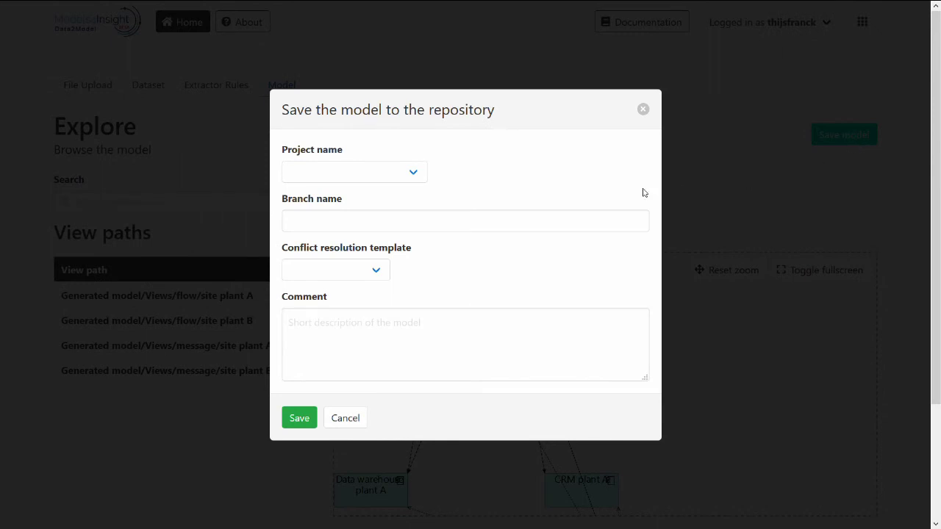
click(402, 179)
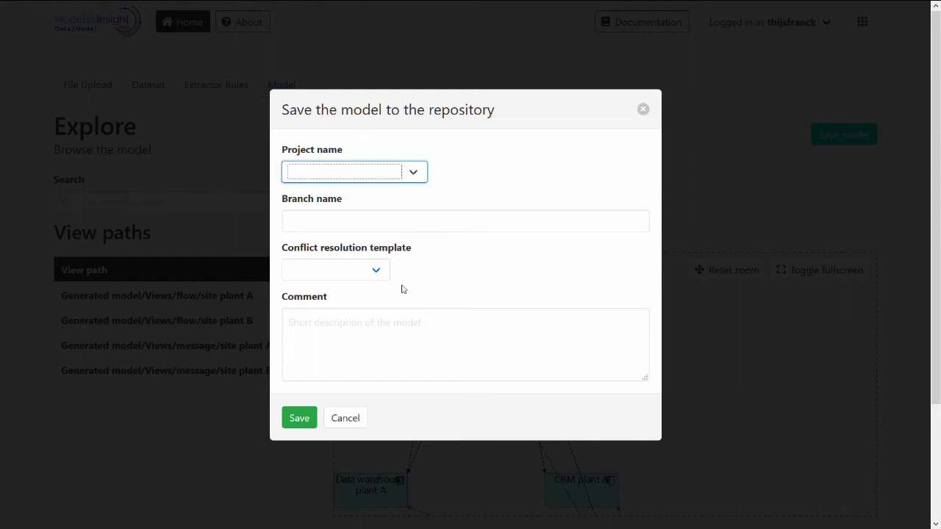
key(Down)
click(501, 200)
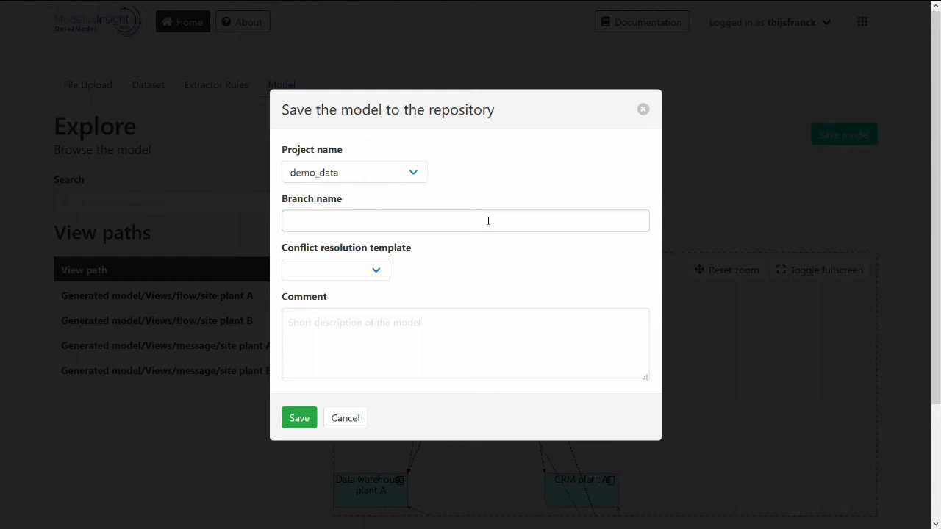
click(488, 221)
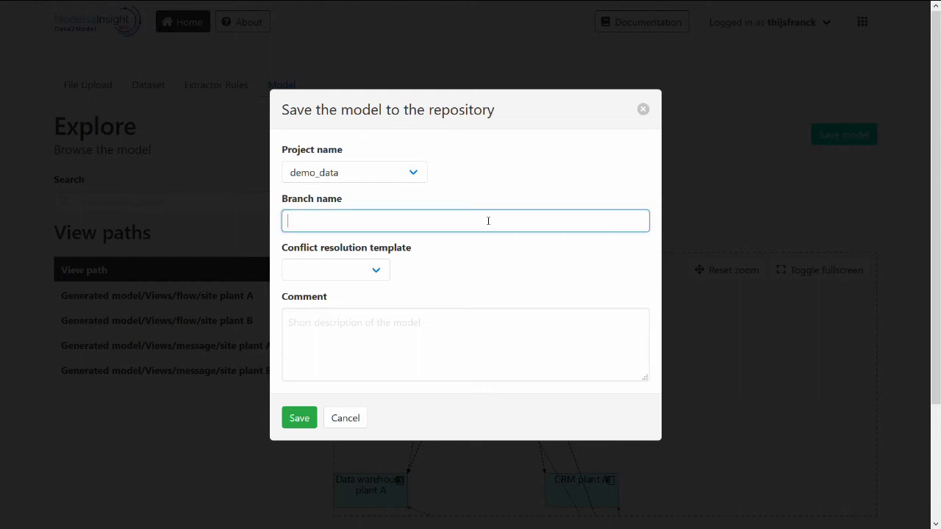
text(MASTER)
click(479, 266)
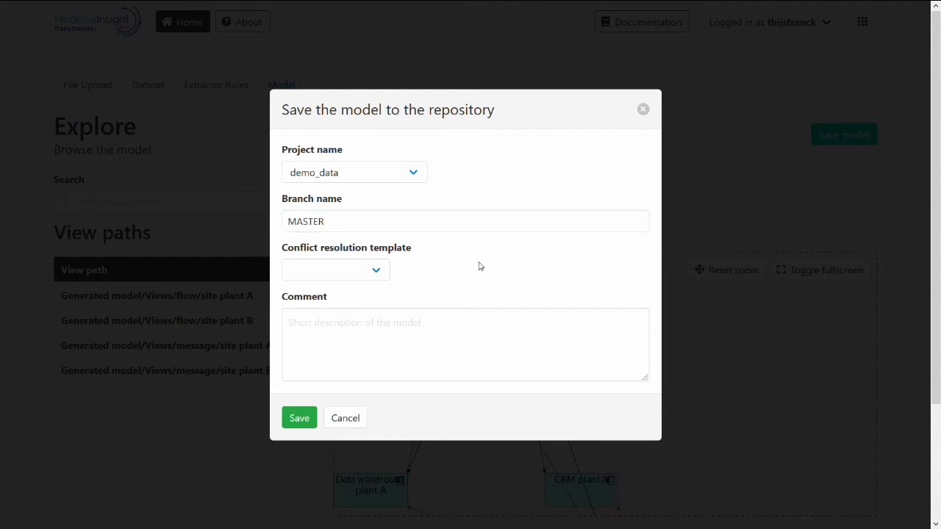
Set the conflict resolution template to Upload only, add the comment "Generated model for demo purpose", and save the model
click(373, 279)
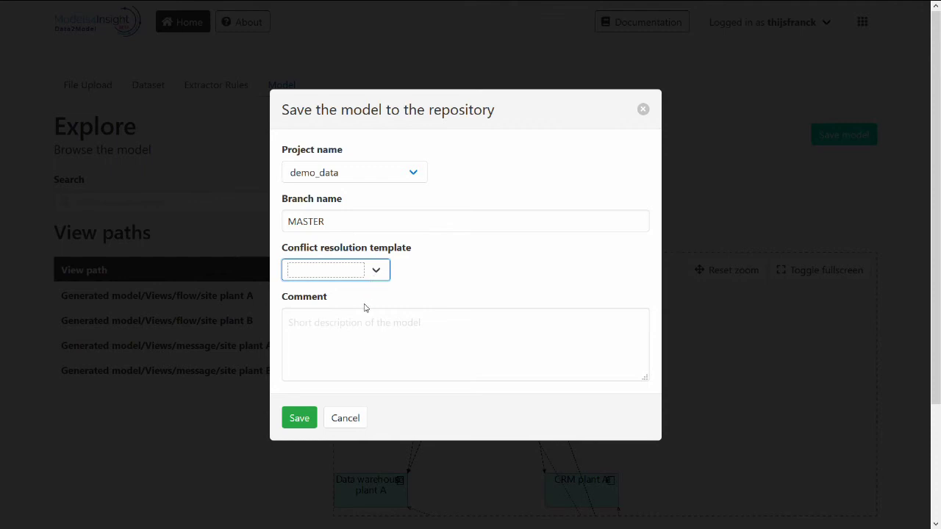
key(Down)
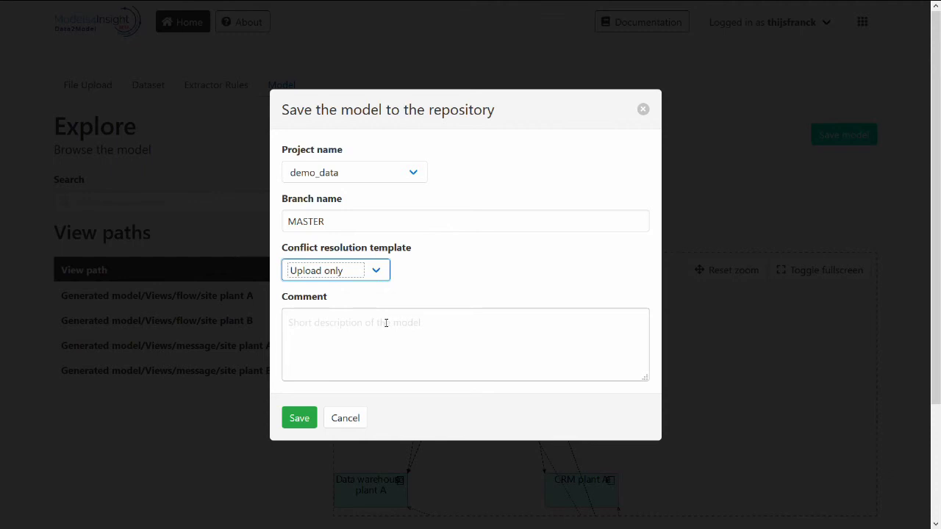
click(386, 324)
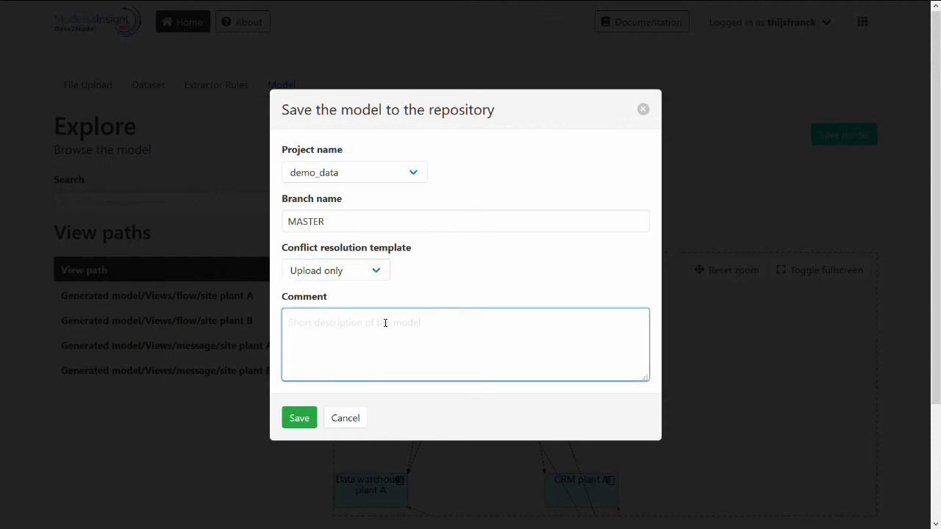
text(Generated model for demo purpose)
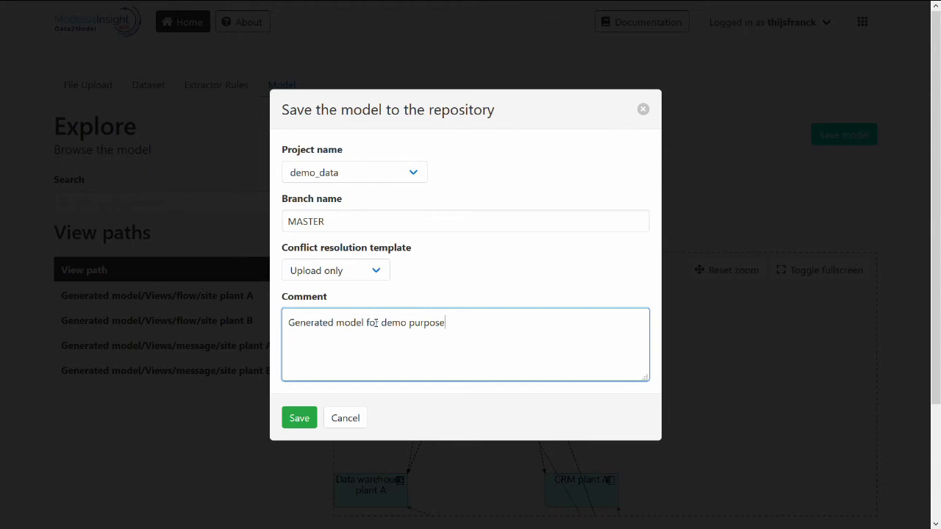
click(296, 424)
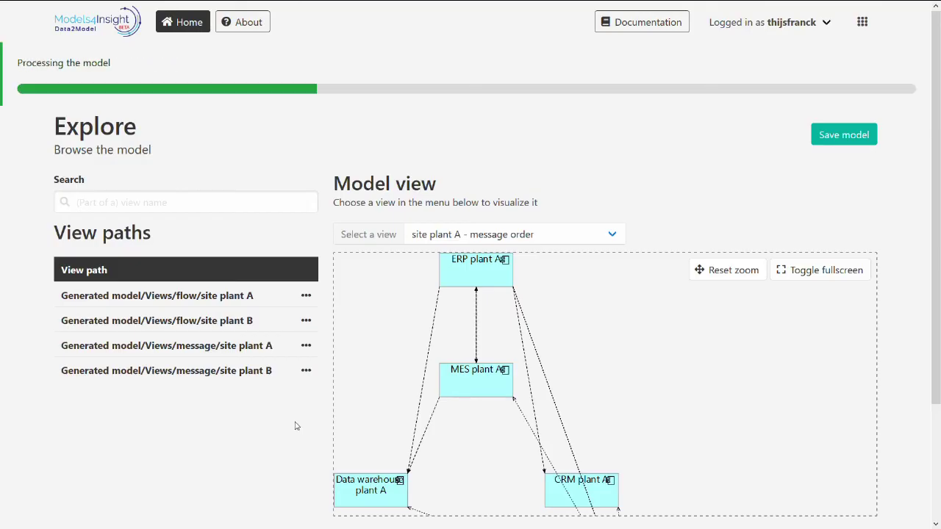
Review the extractor rules and the dataset behind the generated model, and return to the model
click(271, 88)
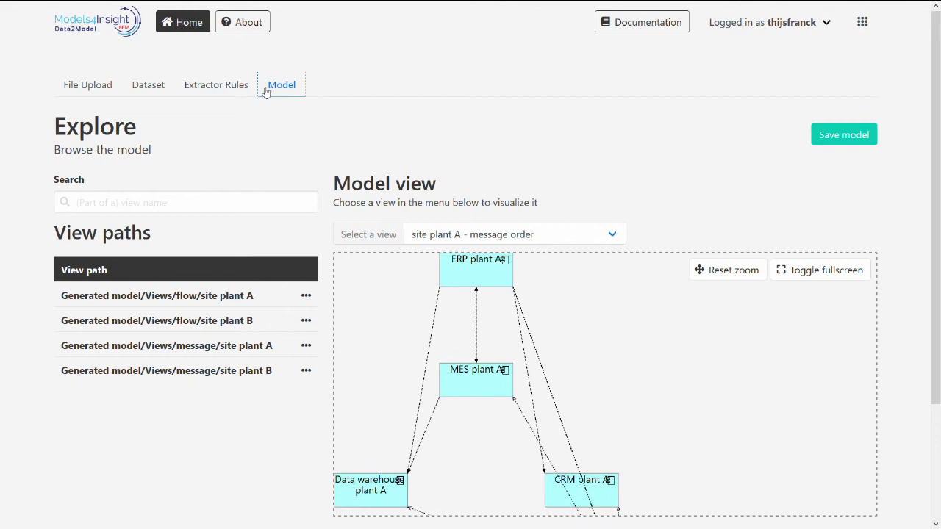
click(239, 91)
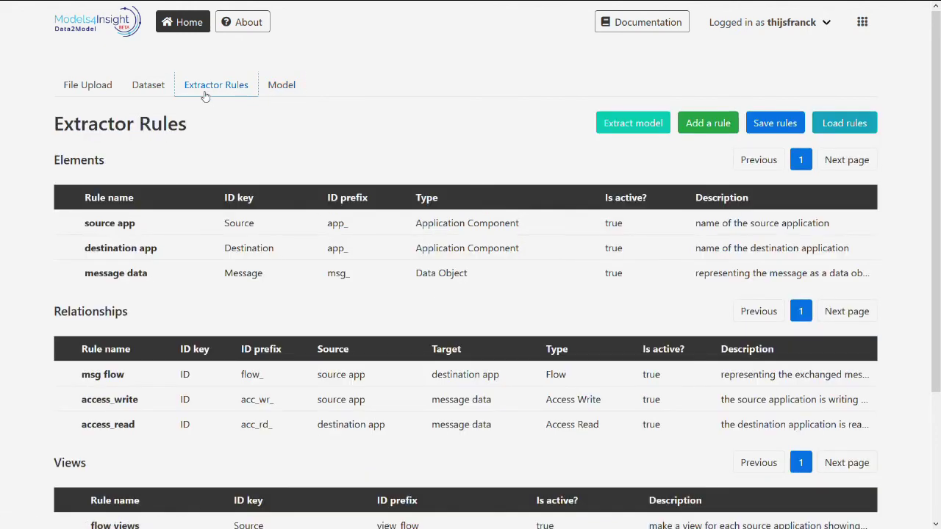
click(163, 90)
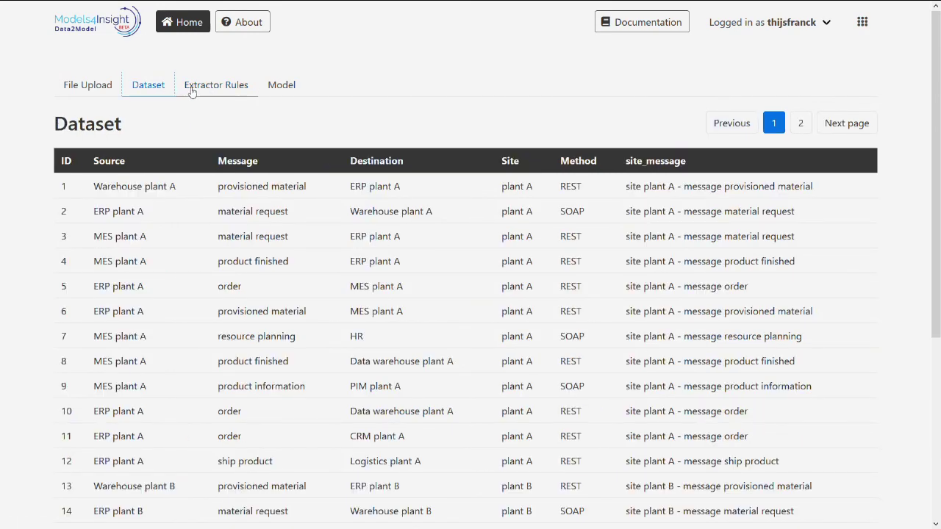
click(200, 89)
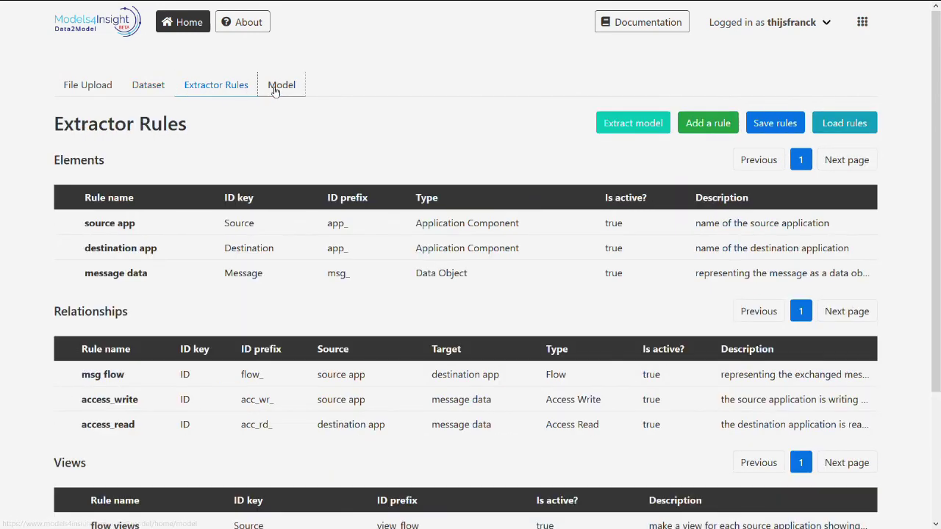
click(275, 90)
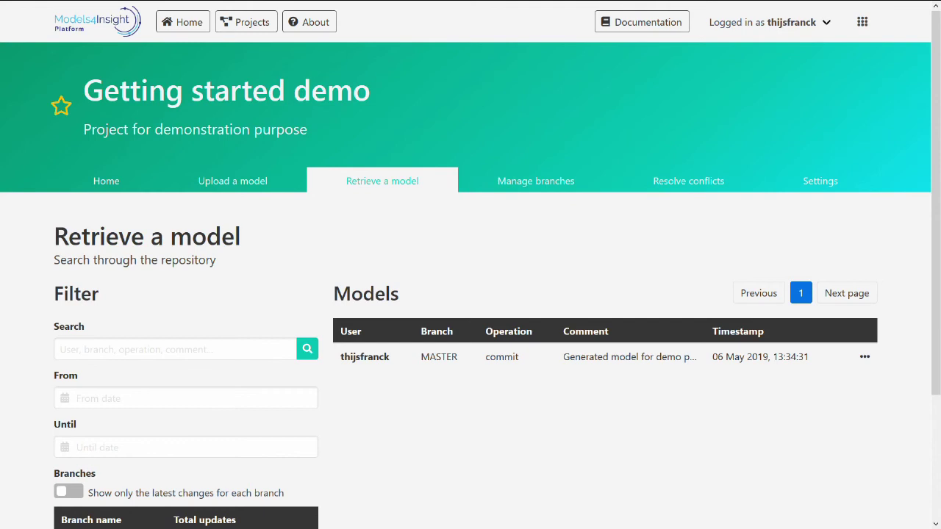
In the Models4Insight Platform, view the available actions for the MASTER model in the Getting started demo project
click(865, 357)
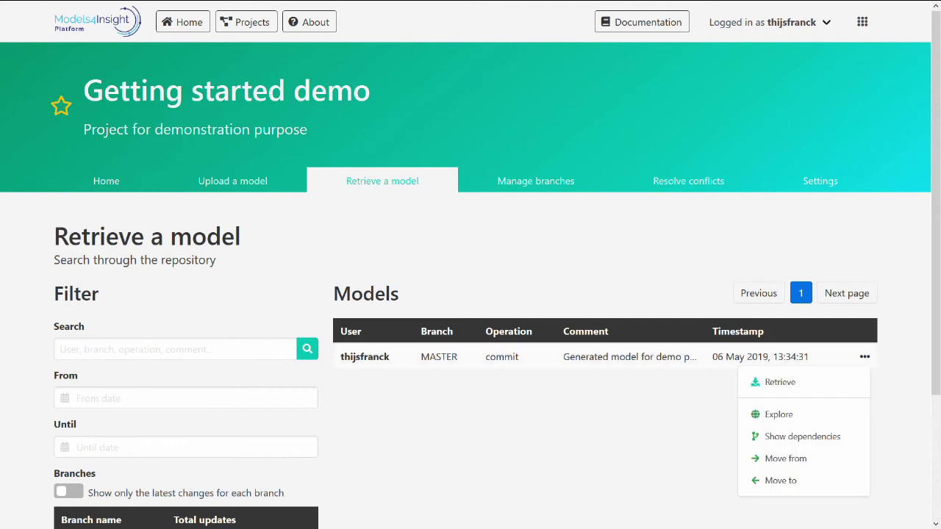
click(855, 382)
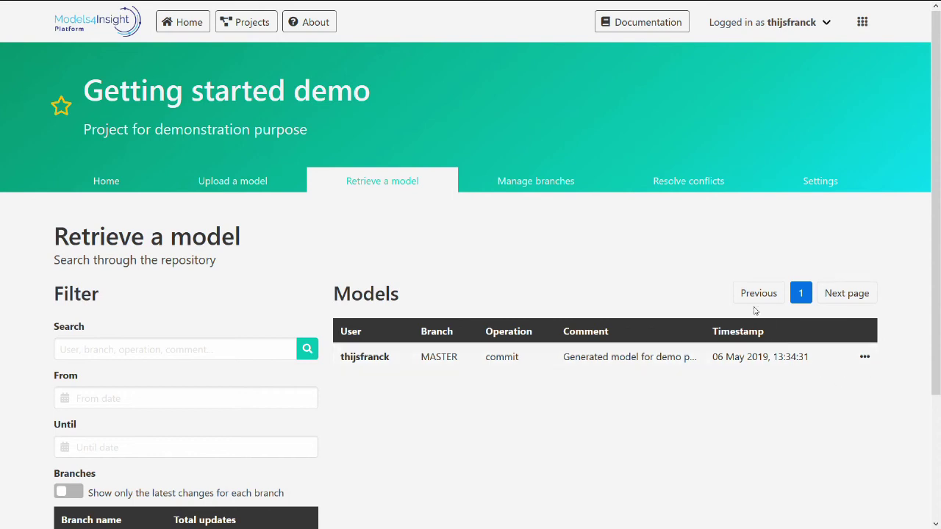